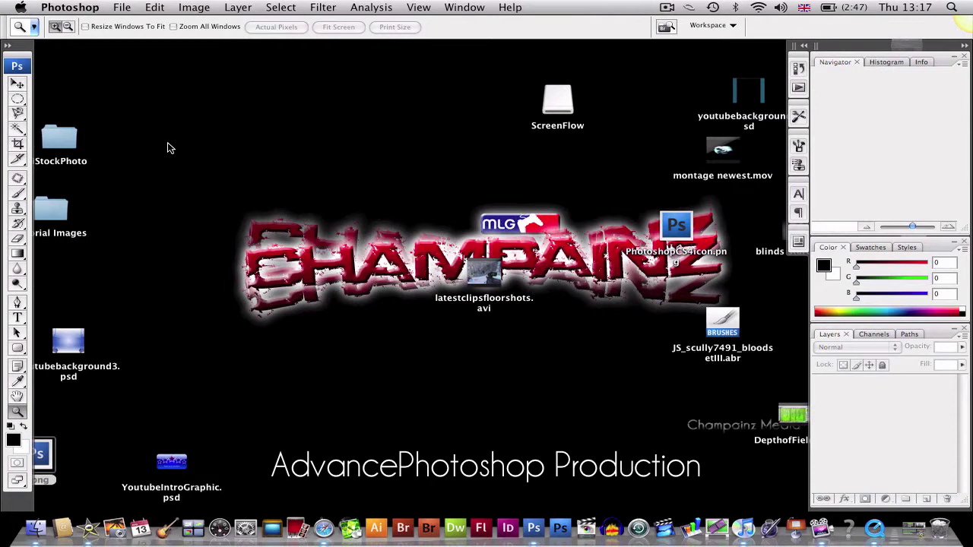
- Create a new white 500 × 500 px, 300 ppi document and enlarge its window
{"action": "left_click", "coordinate": [121, 8]}
{"action": "left_click", "coordinate": [131, 24]}
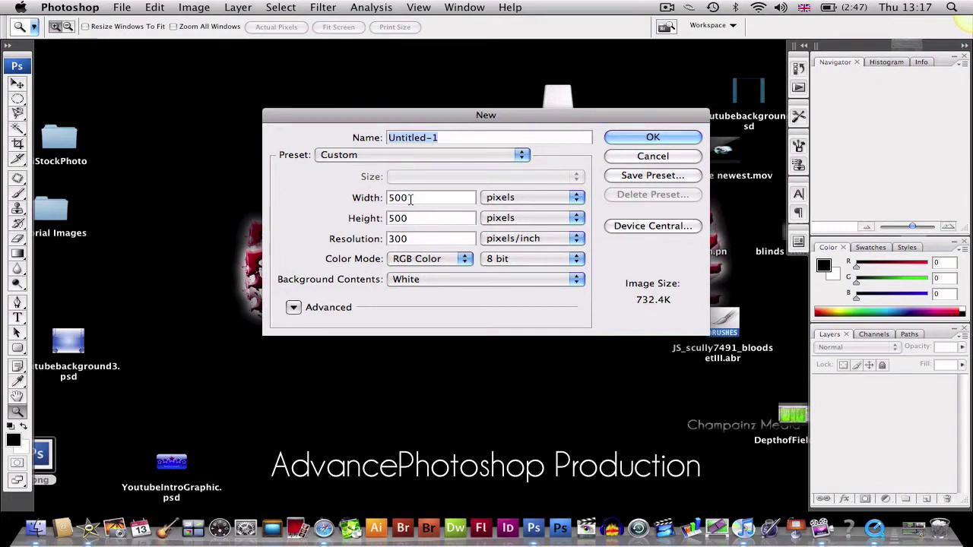
{"action": "left_click", "coordinate": [632, 137]}
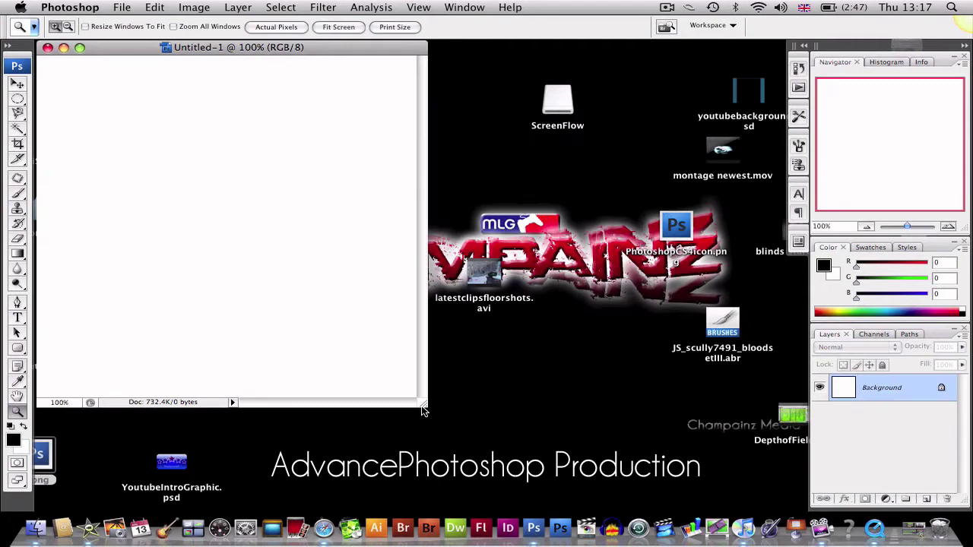
{"action": "left_click_drag", "start_coordinate": [423, 410], "coordinate": [466, 424]}
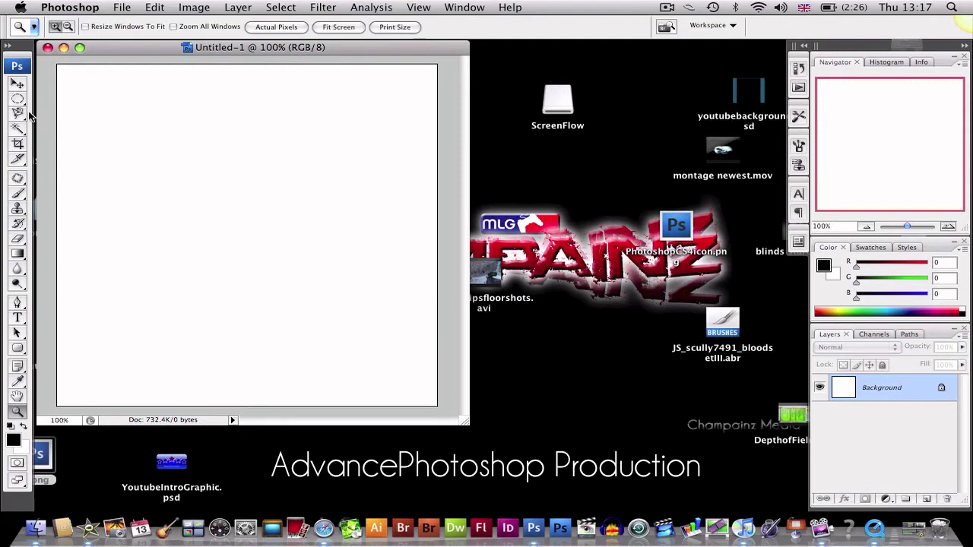
- Add an empty Layer 1 above the Background
{"action": "left_click", "coordinate": [237, 7]}
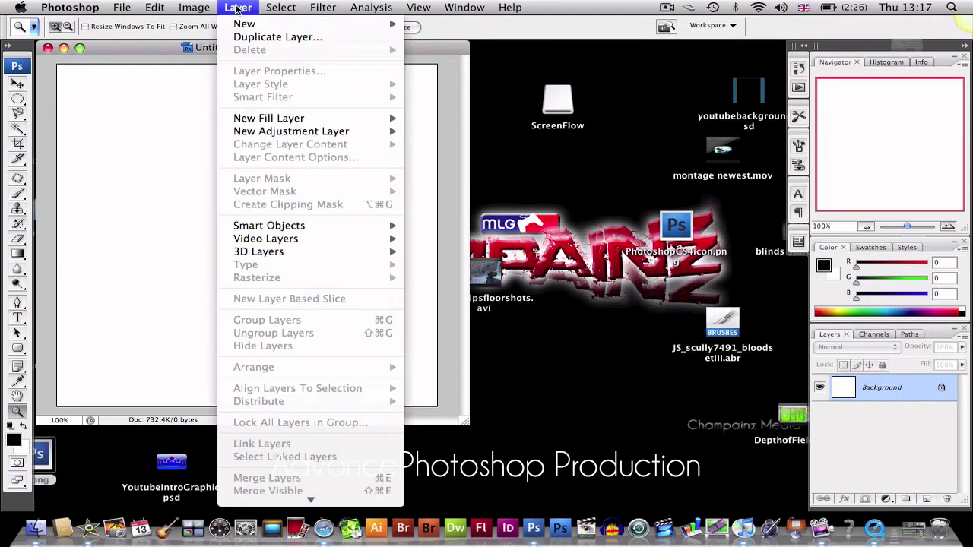
{"action": "mouse_move", "coordinate": [251, 26]}
{"action": "left_click", "coordinate": [438, 29]}
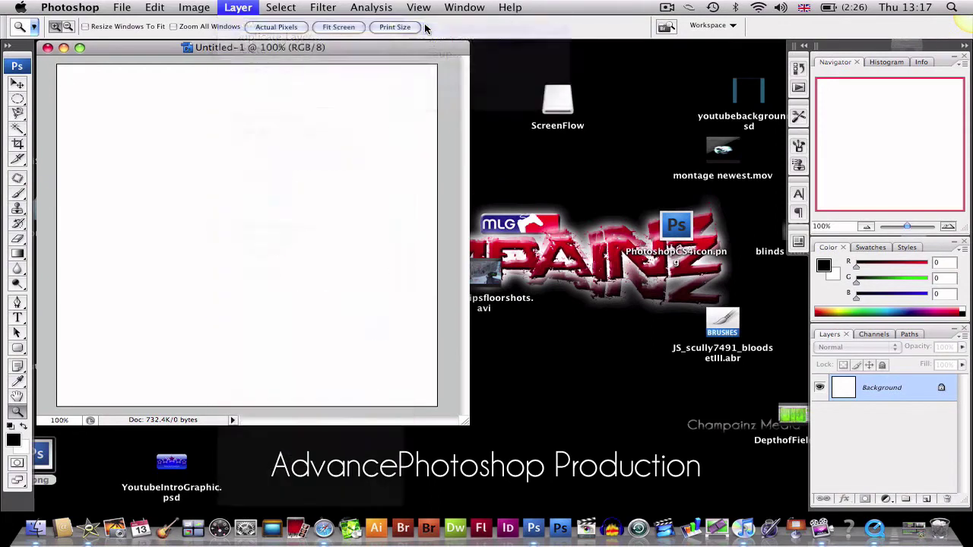
{"action": "key", "text": "Return"}
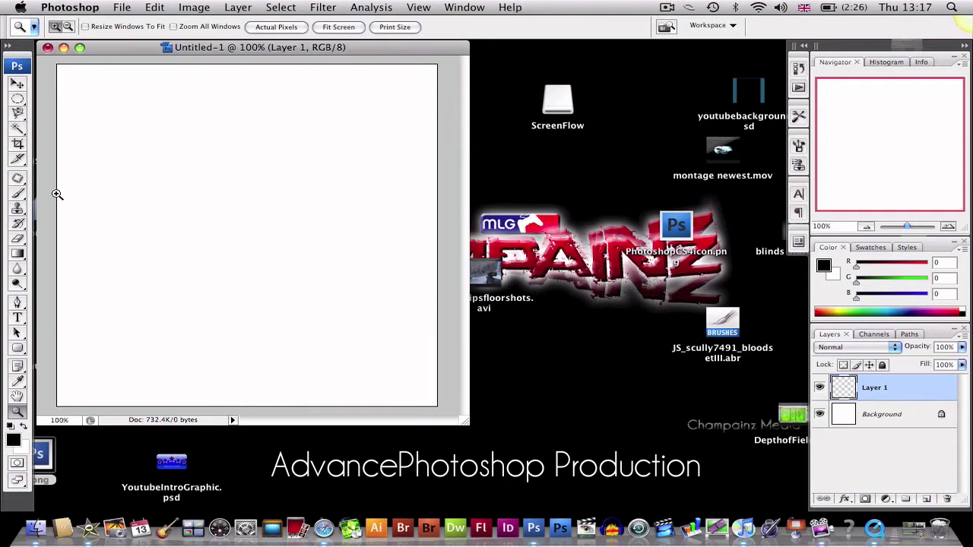
- Draw a large rectangular marquee selection covering most of the canvas
{"action": "left_click_drag", "start_coordinate": [19, 101], "coordinate": [56, 98]}
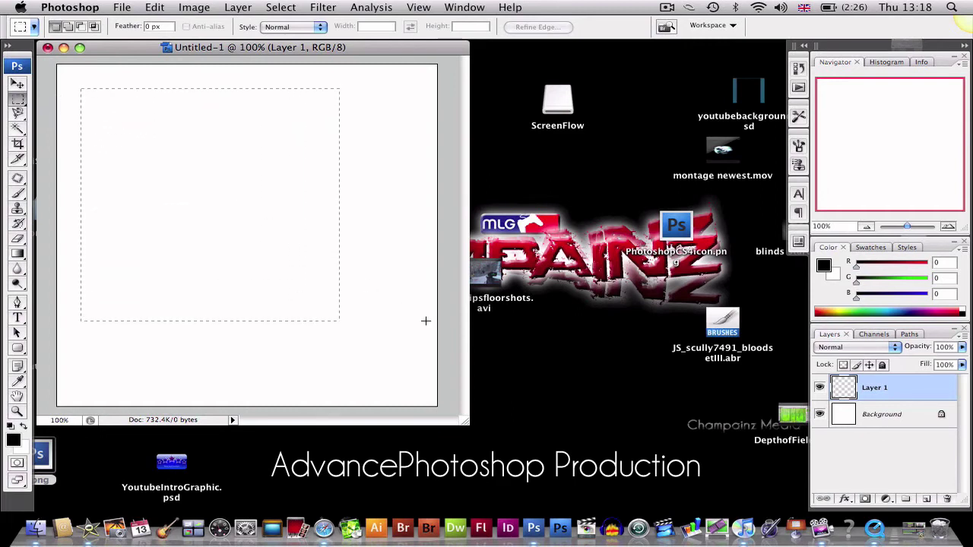
{"action": "left_click_drag", "start_coordinate": [497, 377], "coordinate": [498, 386]}
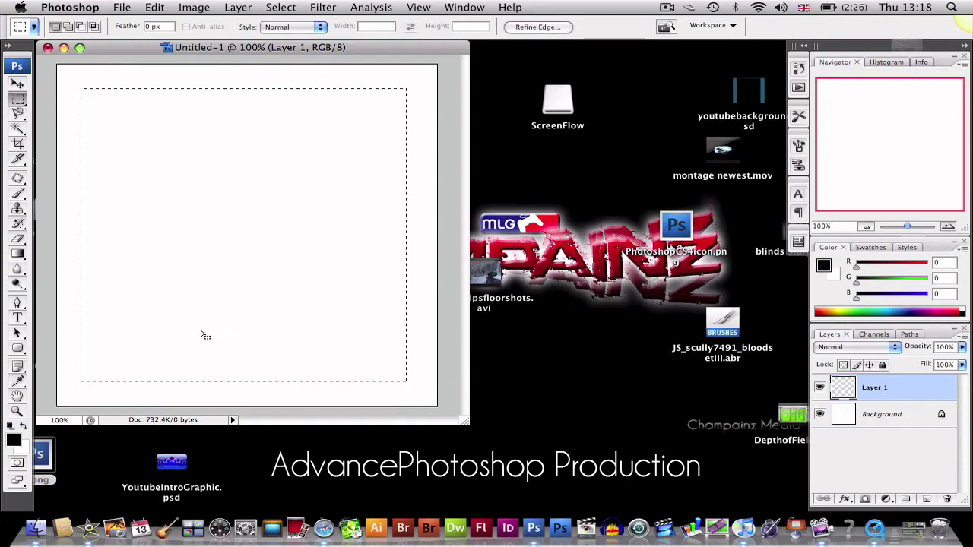
{"action": "left_click", "coordinate": [18, 254]}
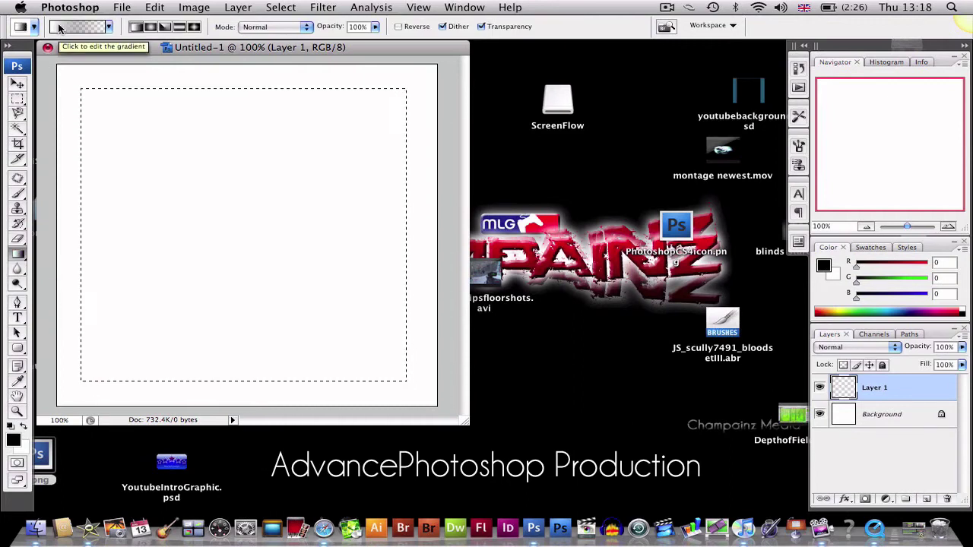
- Load the Foreground to Background gradient and set its start stop to dark blue #15396f
{"action": "left_click", "coordinate": [61, 29]}
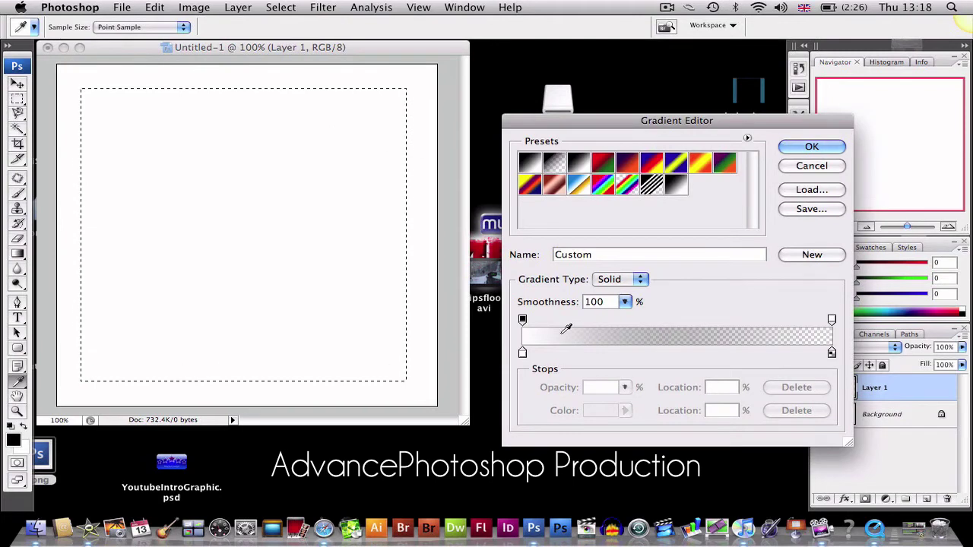
{"action": "left_click", "coordinate": [532, 163]}
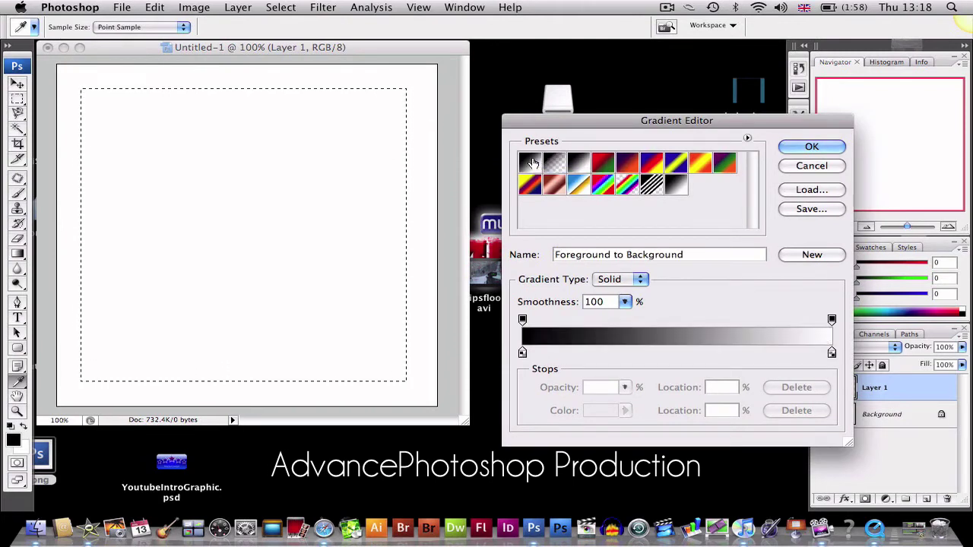
{"action": "double_click", "coordinate": [522, 353]}
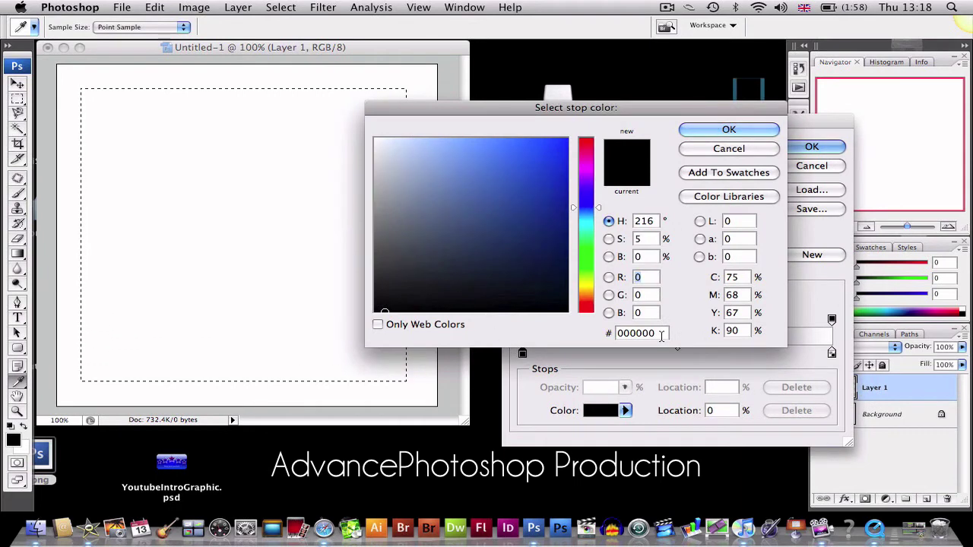
{"action": "left_click_drag", "start_coordinate": [658, 334], "coordinate": [615, 332]}
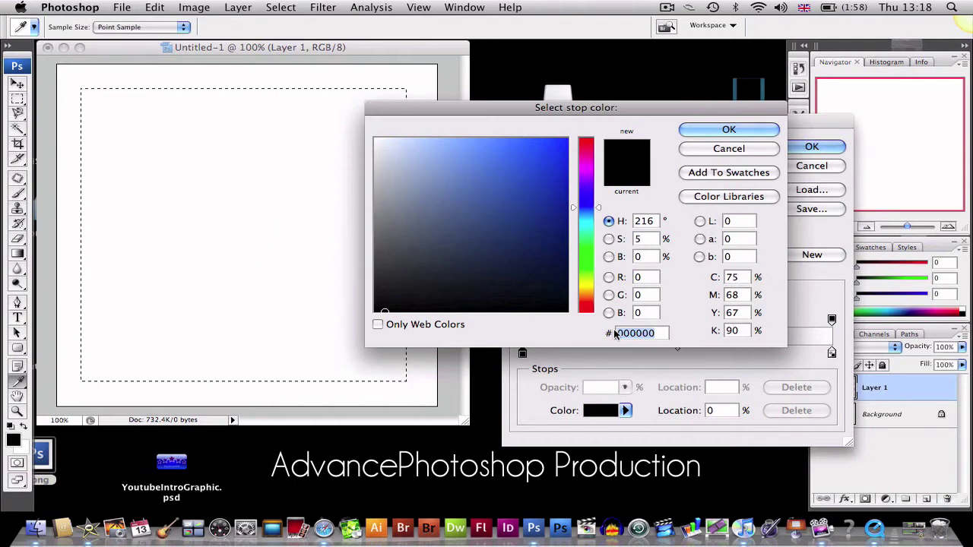
{"action": "type", "text": "153"}
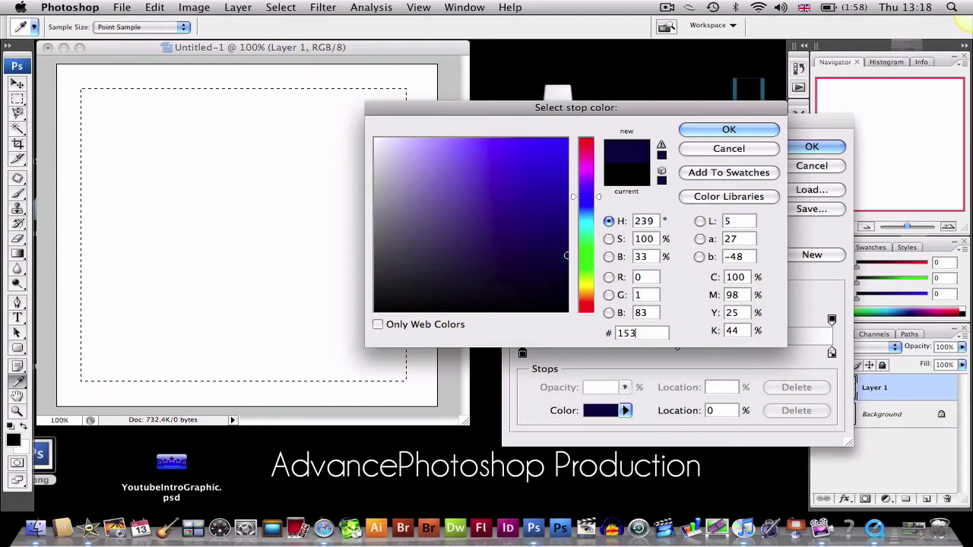
{"action": "type", "text": "96f"}
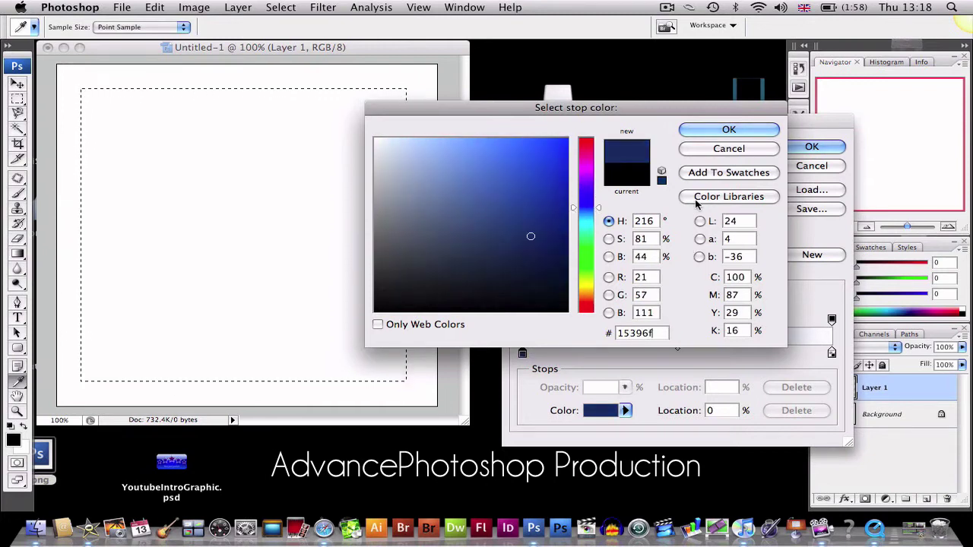
{"action": "left_click", "coordinate": [703, 132]}
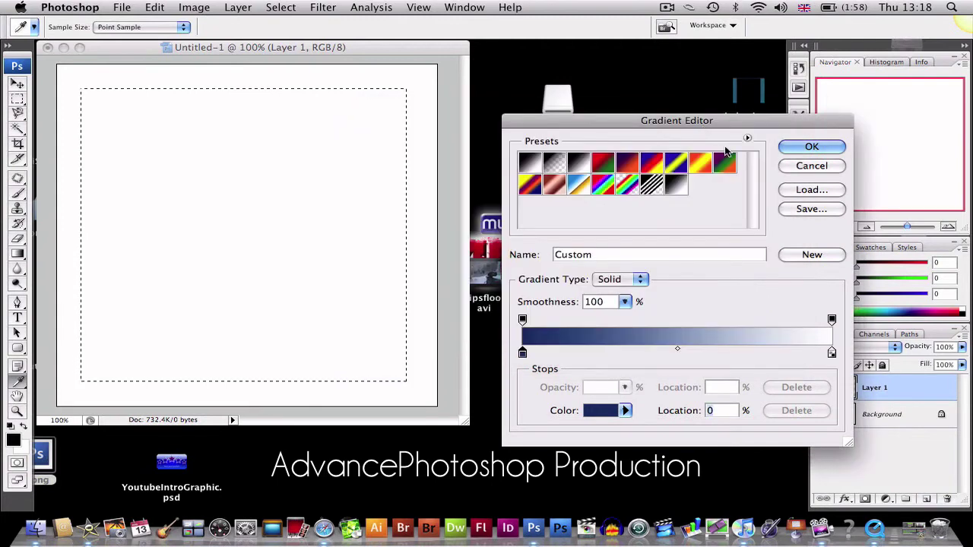
- Set the gradient's end stop to brighter blue #3070ca
{"action": "double_click", "coordinate": [832, 355]}
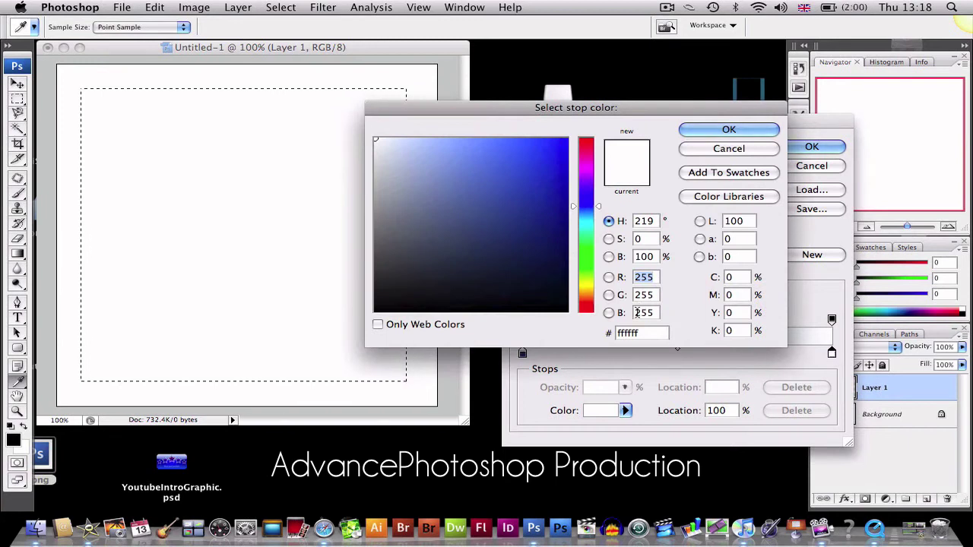
{"action": "left_click", "coordinate": [643, 334]}
{"action": "left_click_drag", "start_coordinate": [644, 337], "coordinate": [606, 336]}
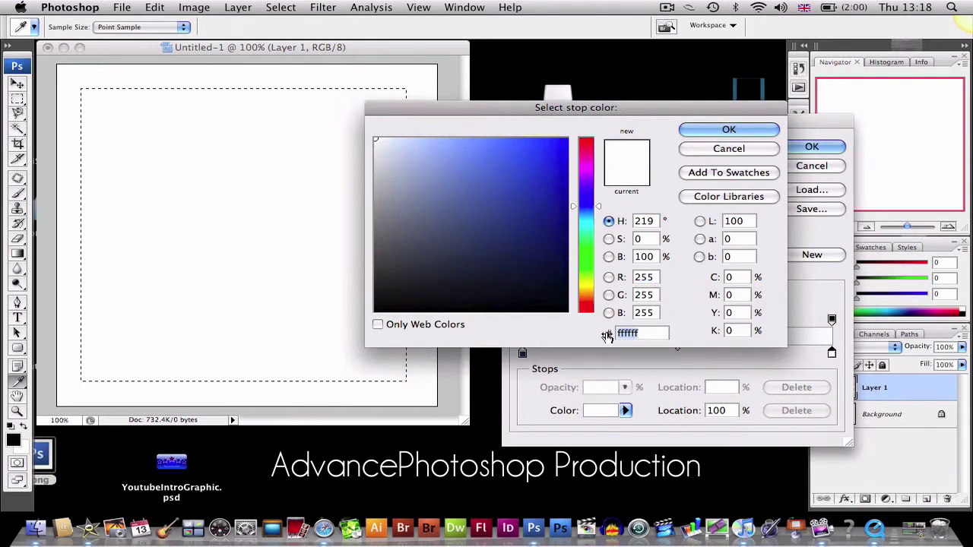
{"action": "type", "text": "3"}
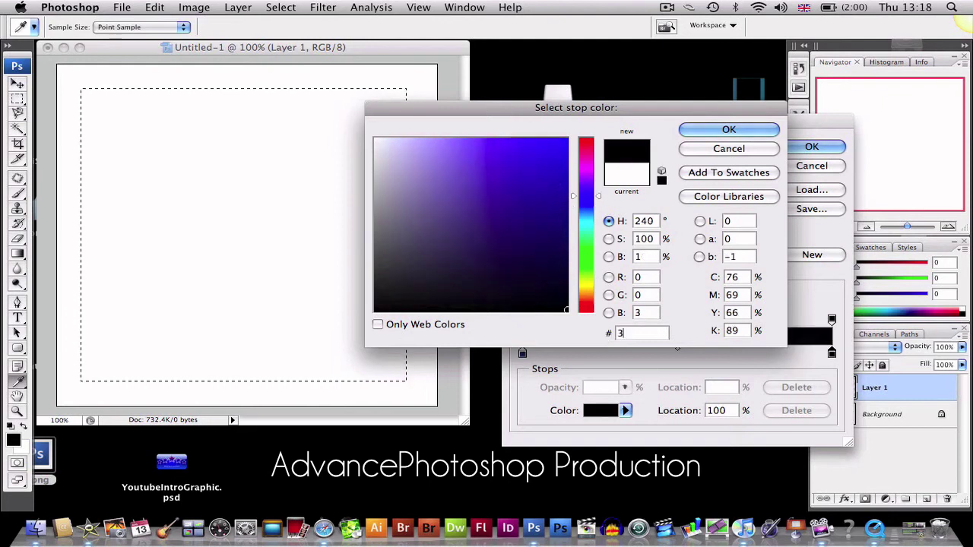
{"action": "type", "text": "070"}
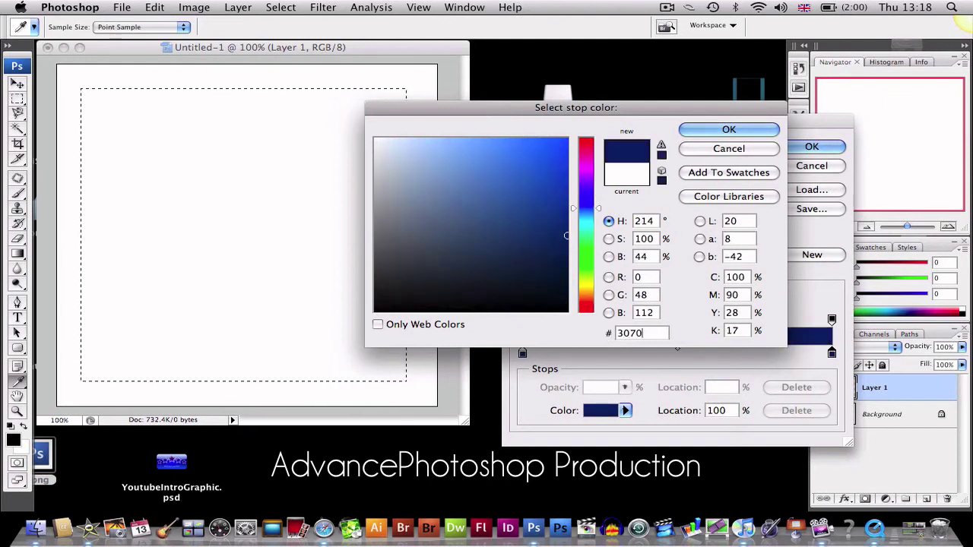
{"action": "type", "text": "ca"}
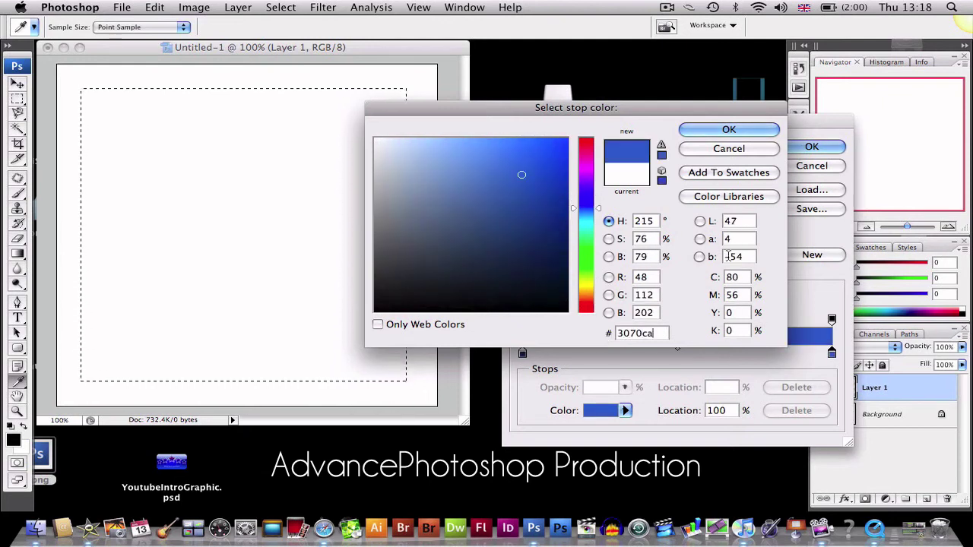
{"action": "left_click", "coordinate": [728, 130]}
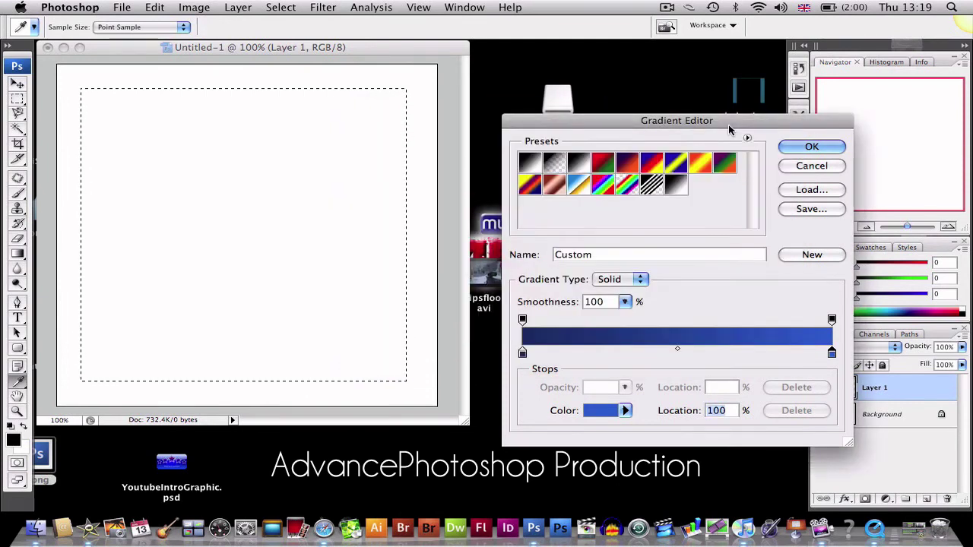
- Fill the rectangle on Layer 1 with the blue gradient diagonally, then deselect
{"action": "left_click", "coordinate": [812, 146]}
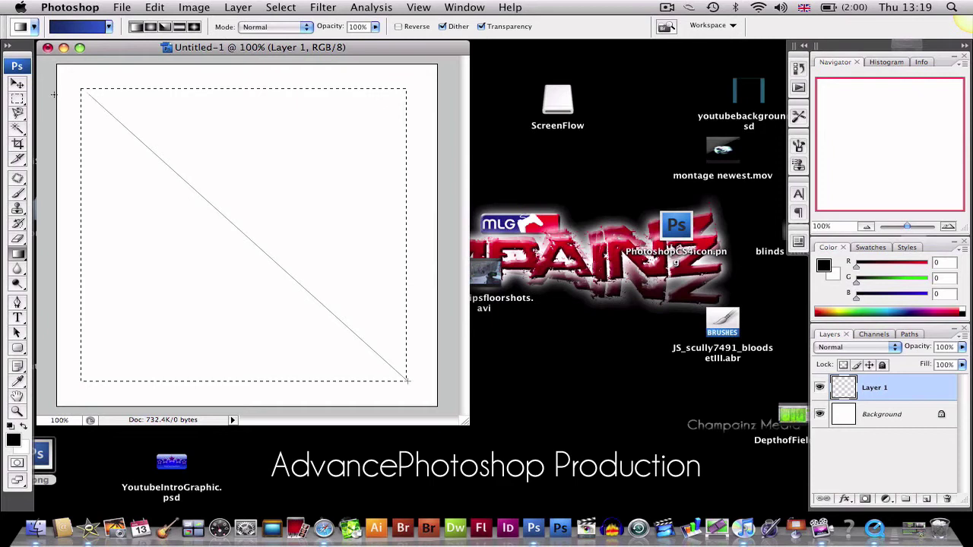
{"action": "left_click_drag", "start_coordinate": [407, 380], "coordinate": [407, 380]}
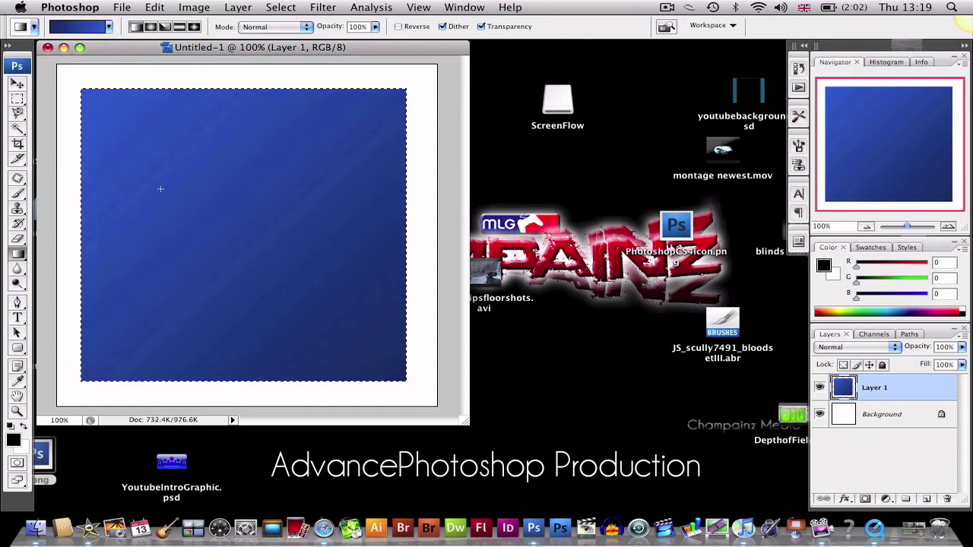
{"action": "key", "text": "super+d"}
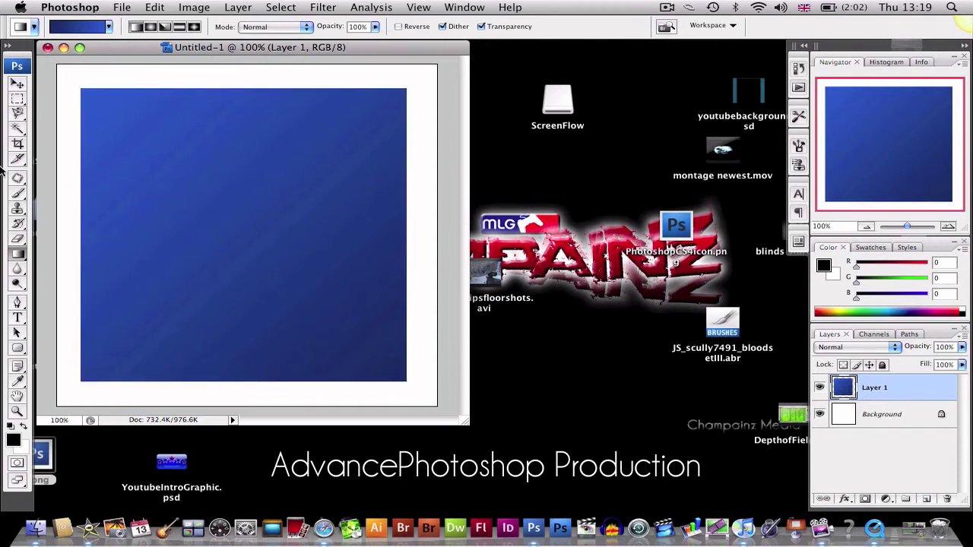
- Type white 'Ps' in a text box over the blue square and move it lower
{"action": "left_click", "coordinate": [18, 318]}
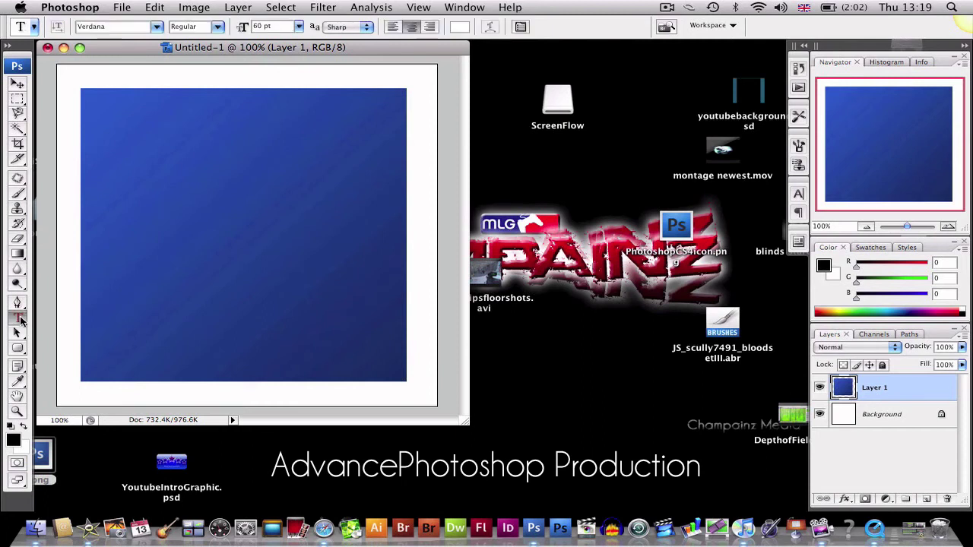
{"action": "left_click_drag", "start_coordinate": [100, 117], "coordinate": [385, 346]}
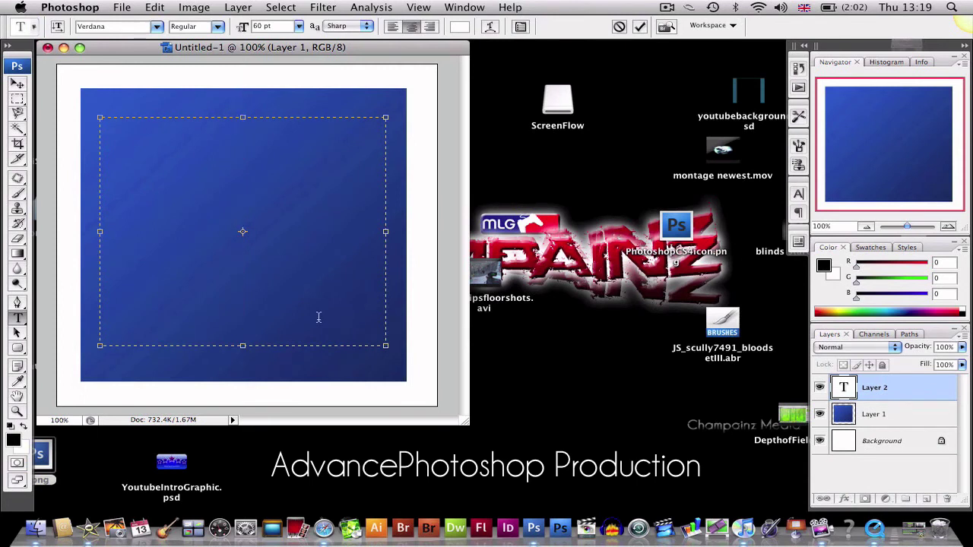
{"action": "type", "text": "Ps"}
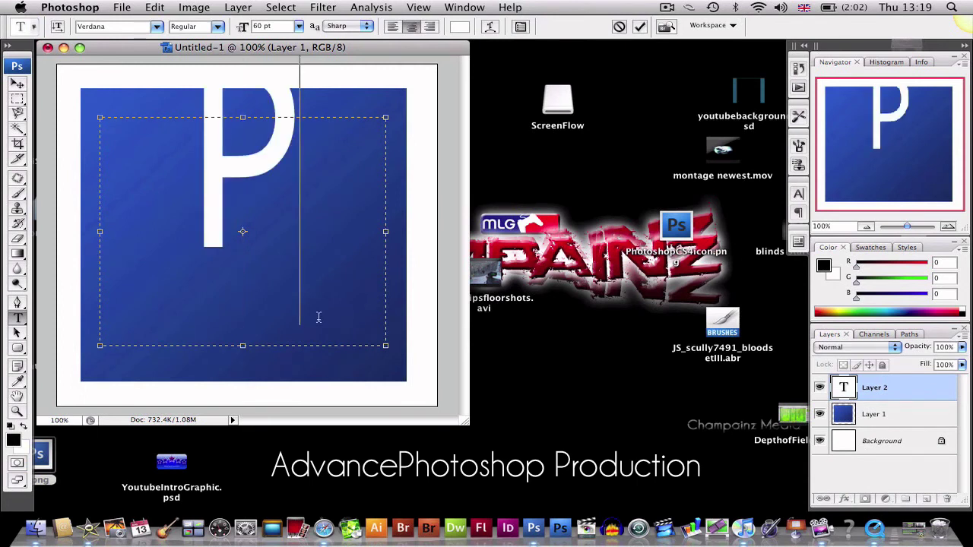
{"action": "left_click", "coordinate": [17, 84]}
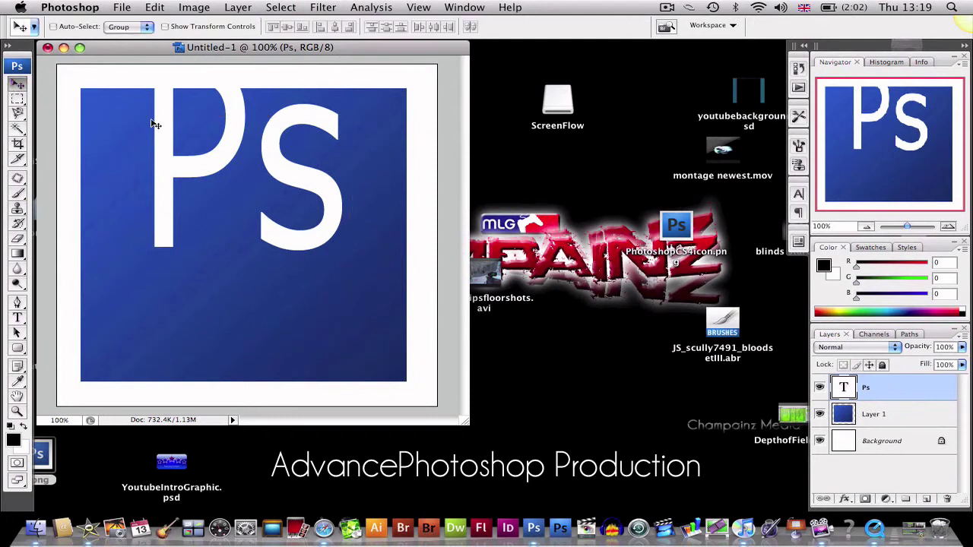
{"action": "left_click_drag", "start_coordinate": [166, 142], "coordinate": [171, 195]}
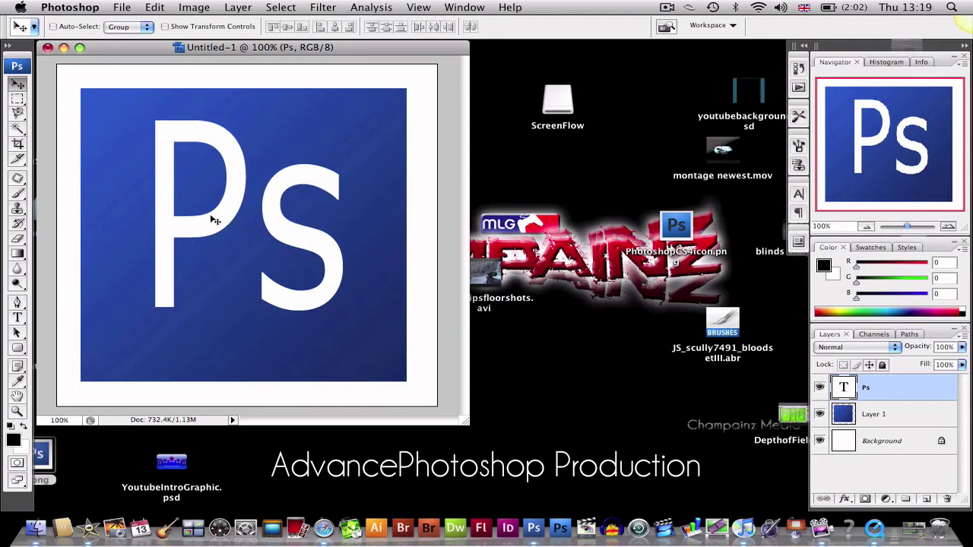
- Set the Ps text size to 50 pt in the Character panel
{"action": "left_click", "coordinate": [799, 196]}
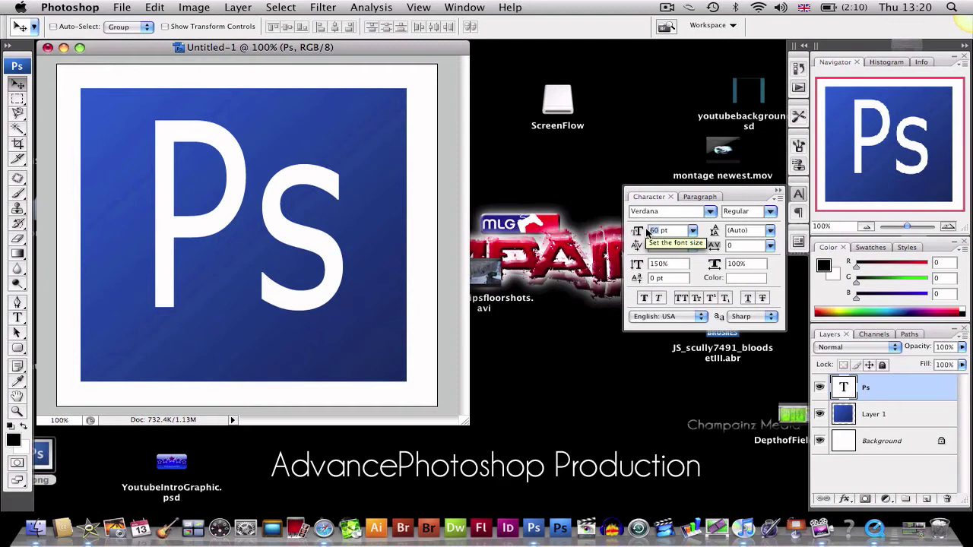
{"action": "type", "text": "50"}
{"action": "key", "text": "Return"}
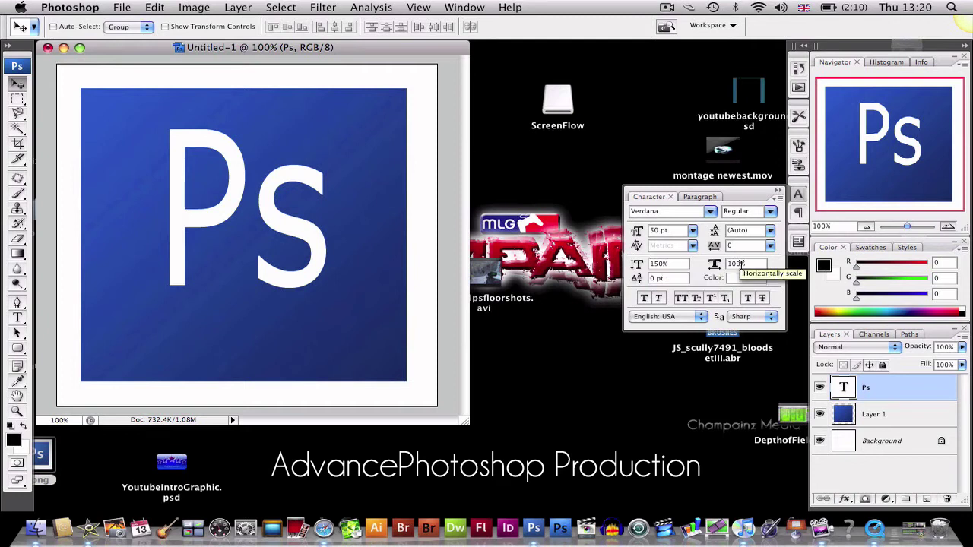
{"action": "left_click", "coordinate": [777, 192]}
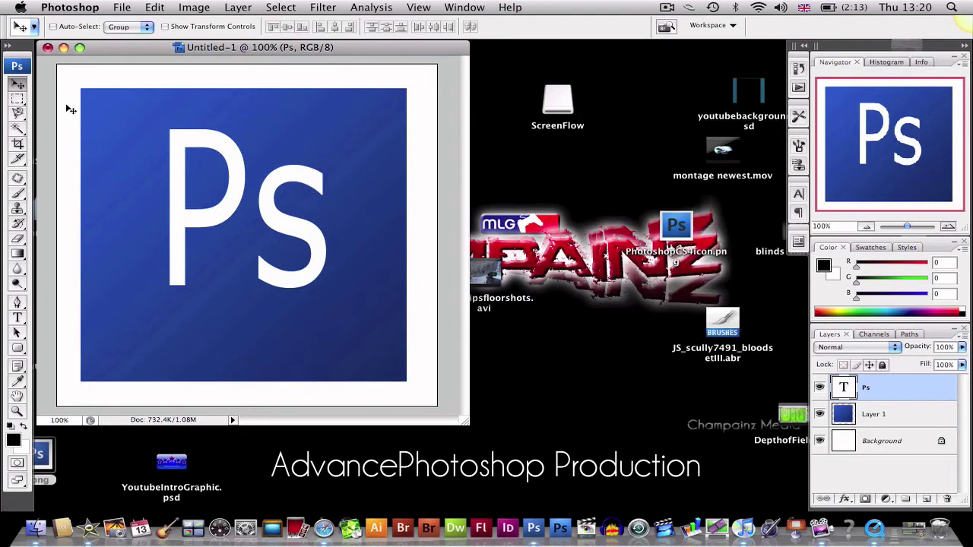
- Nudge the Ps lettering slightly lower on the blue square
{"action": "left_click_drag", "start_coordinate": [181, 159], "coordinate": [178, 184]}
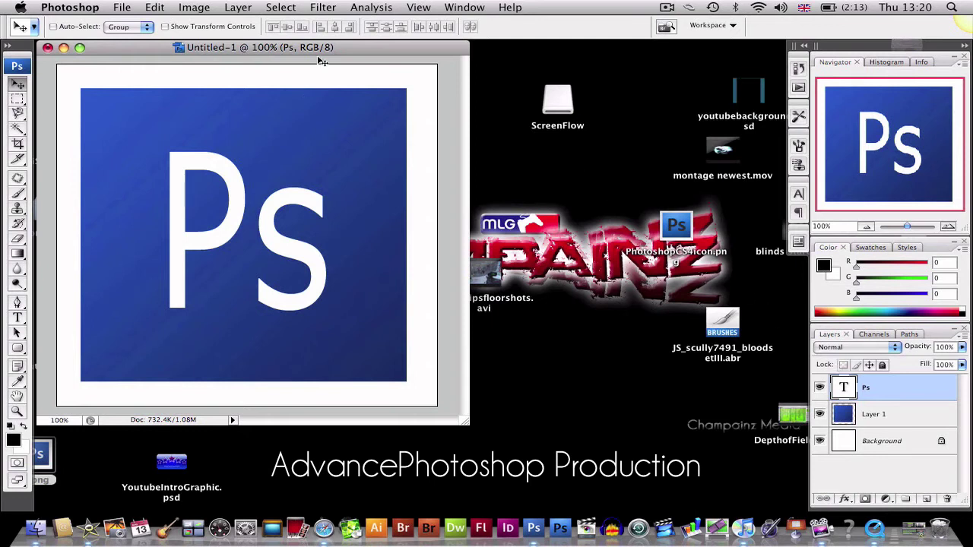
- Add a Gradient Overlay to the Ps layer with its start stop set to #cad2de
{"action": "left_click", "coordinate": [239, 8]}
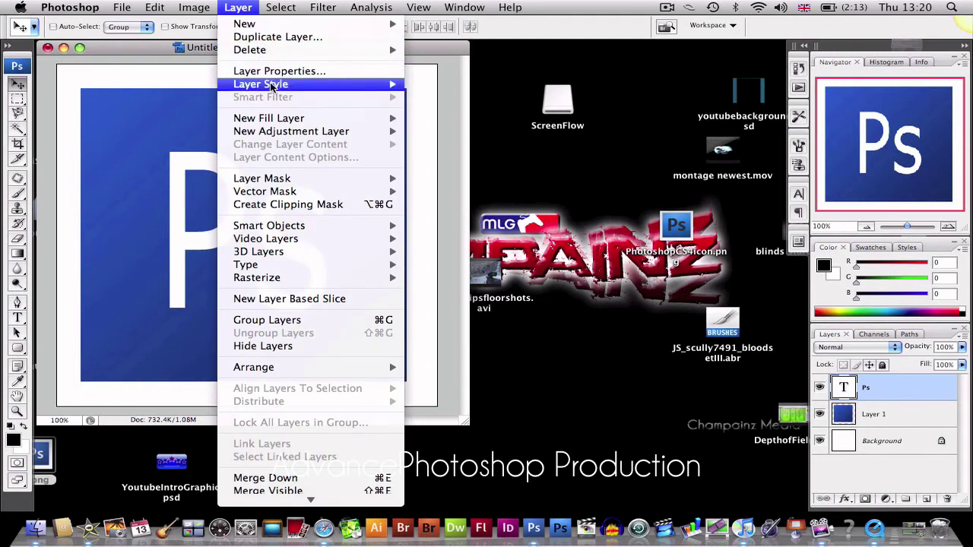
{"action": "mouse_move", "coordinate": [273, 89]}
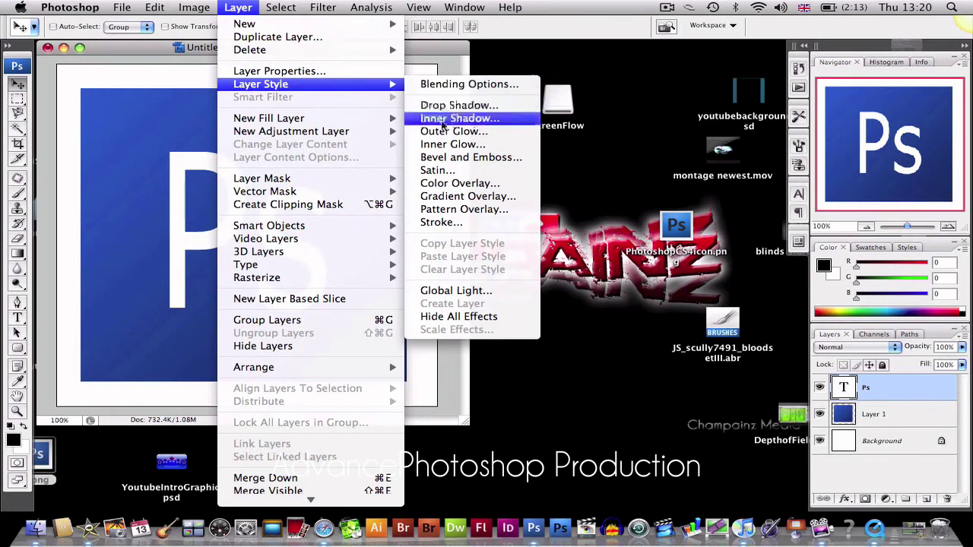
{"action": "left_click", "coordinate": [449, 196]}
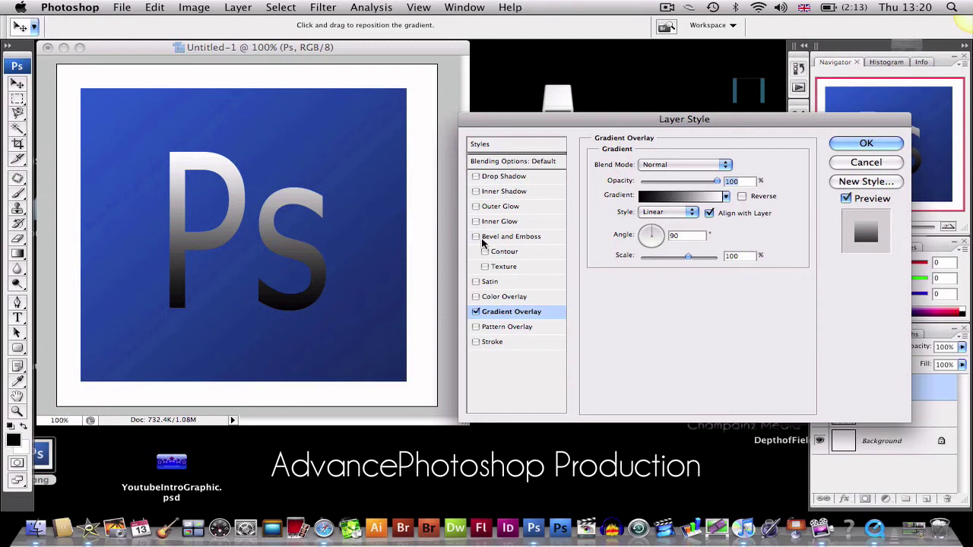
{"action": "left_click", "coordinate": [646, 196]}
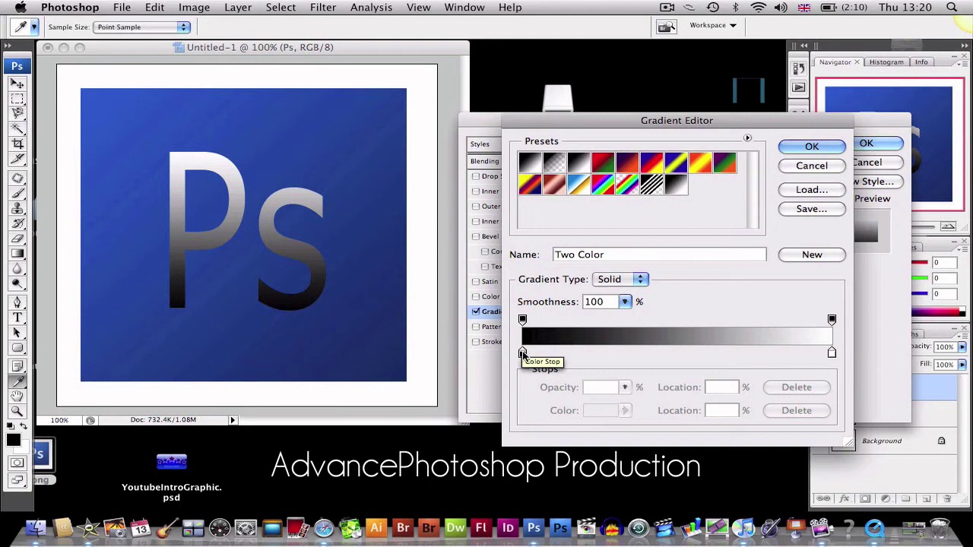
{"action": "double_click", "coordinate": [522, 353]}
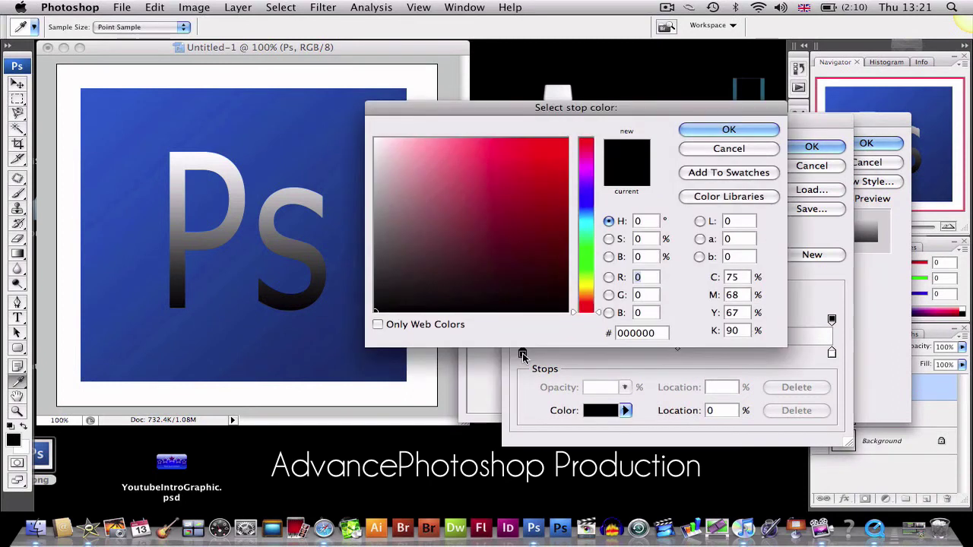
{"action": "left_click_drag", "start_coordinate": [656, 333], "coordinate": [607, 333]}
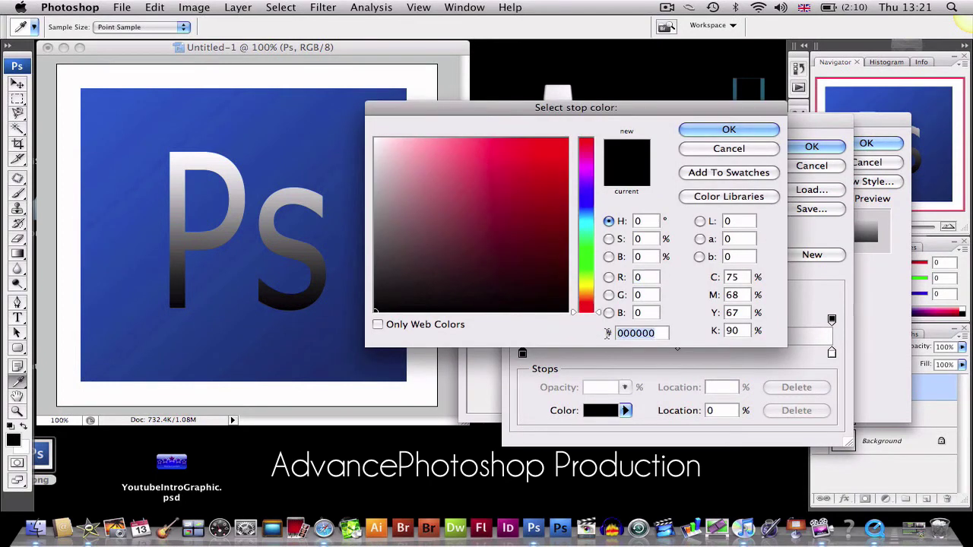
{"action": "type", "text": "0000ca"}
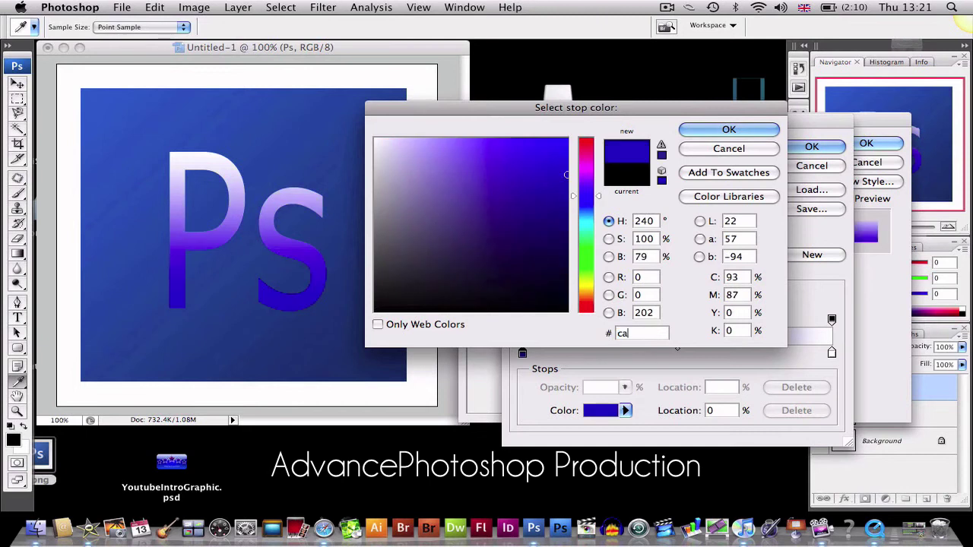
{"action": "type", "text": "d2de"}
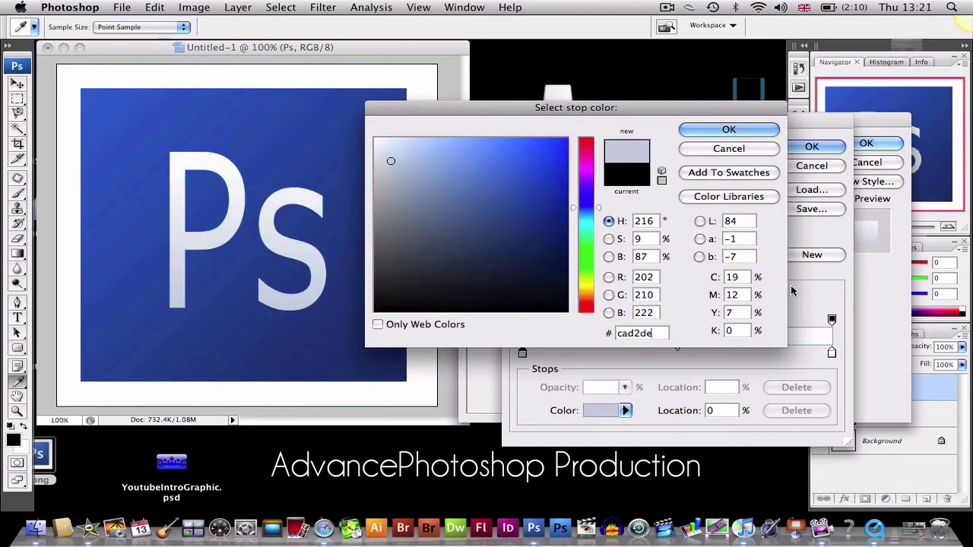
{"action": "left_click", "coordinate": [707, 135]}
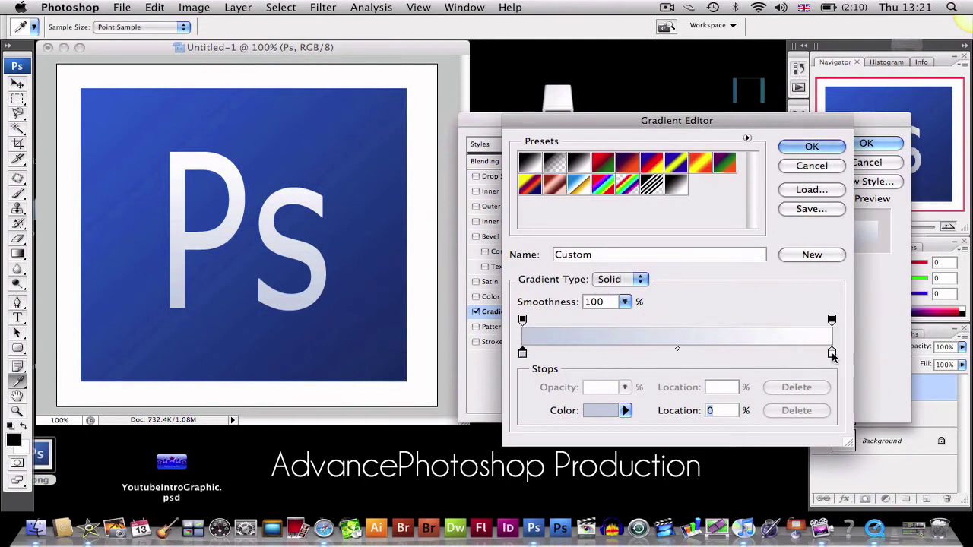
- Set the overlay gradient's end stop to near-white #f7f9fb and accept the gradient
{"action": "left_click", "coordinate": [831, 355]}
{"action": "double_click", "coordinate": [831, 355]}
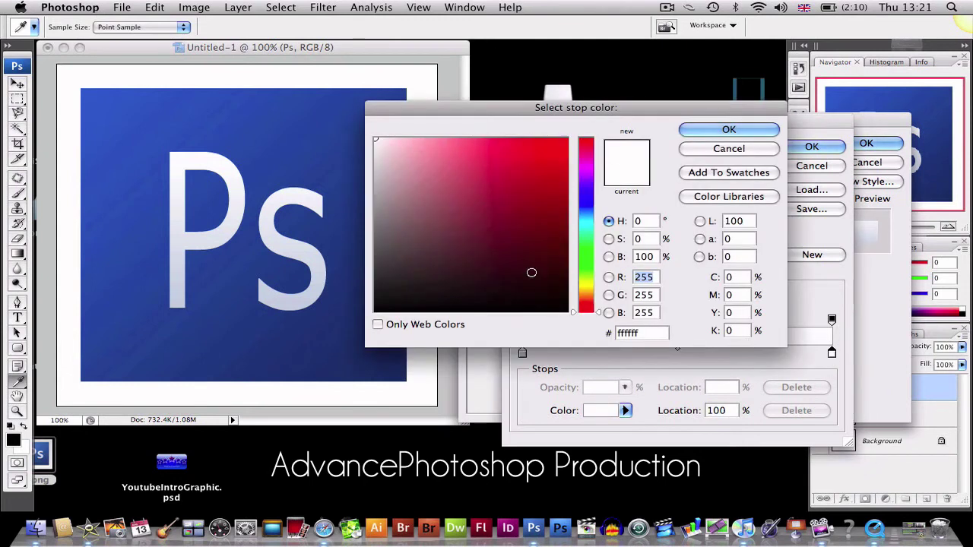
{"action": "double_click", "coordinate": [645, 333]}
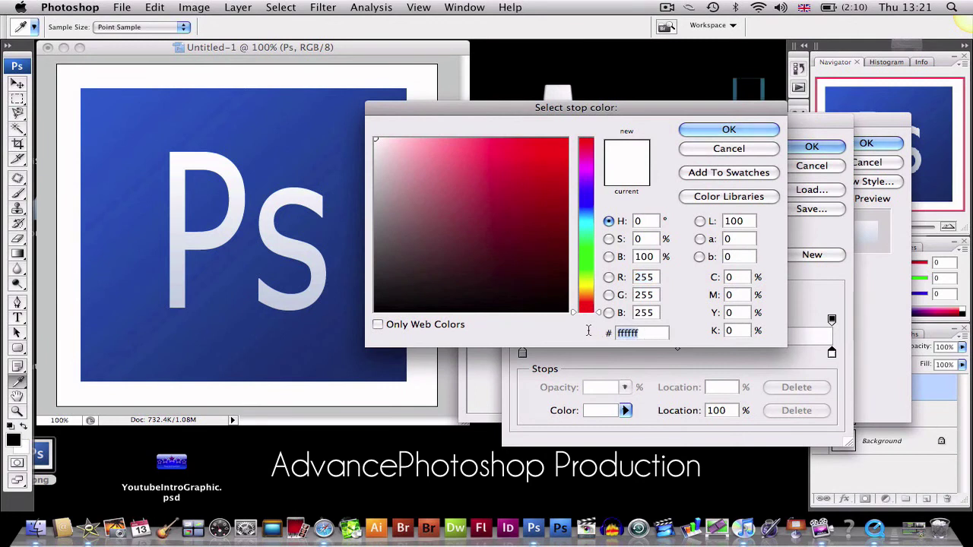
{"action": "type", "text": "f7"}
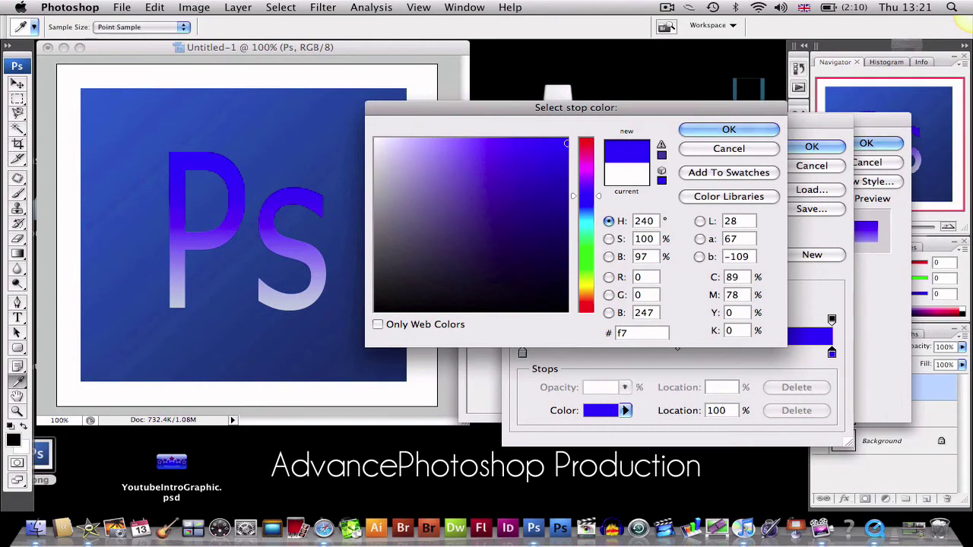
{"action": "type", "text": "f9fb"}
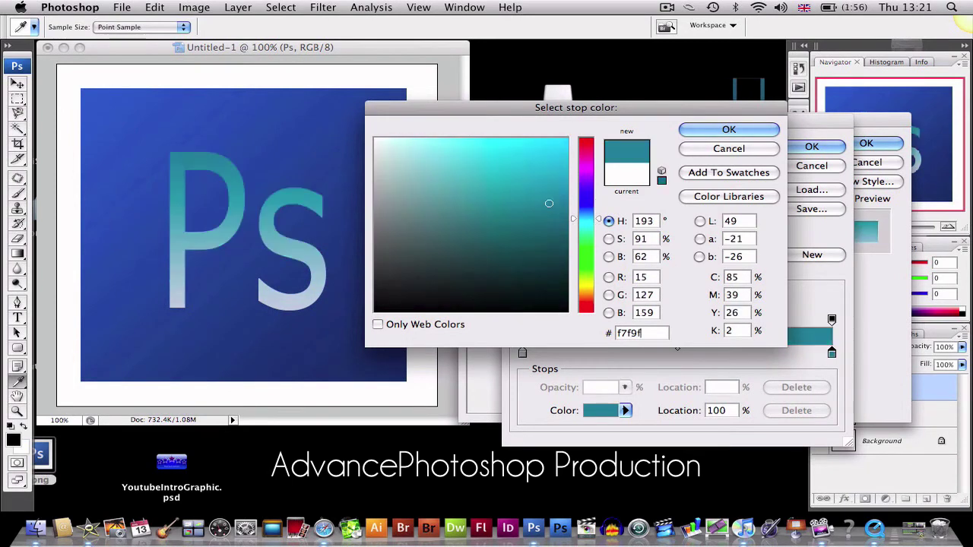
{"action": "left_click", "coordinate": [726, 129]}
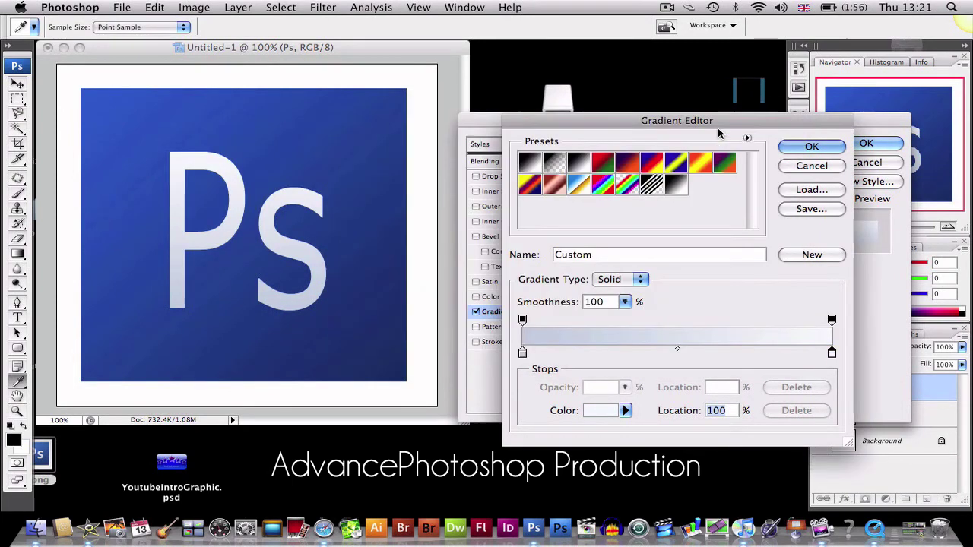
{"action": "left_click", "coordinate": [799, 150]}
- Apply the Ps gradient overlay, then give Layer 1 a default Drop Shadow
{"action": "left_click", "coordinate": [866, 144]}
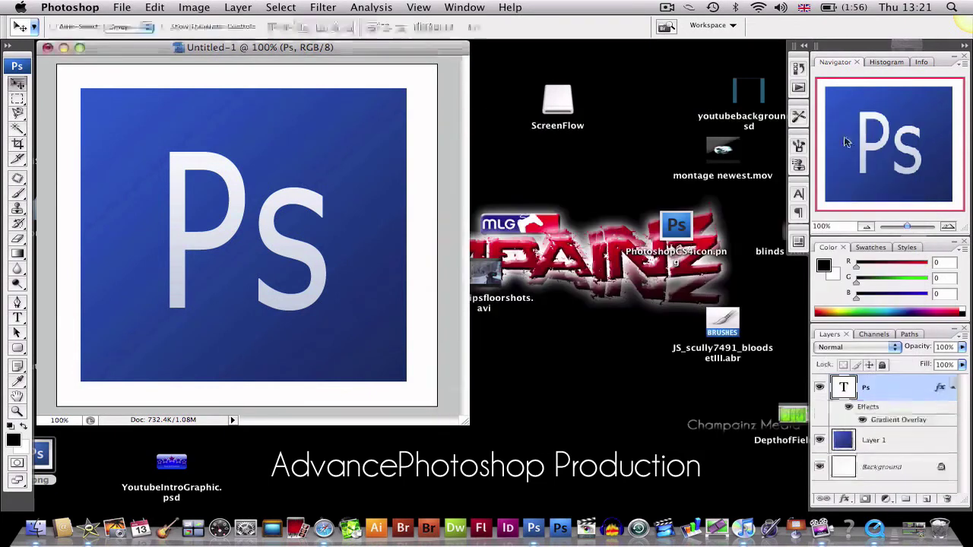
{"action": "left_click", "coordinate": [866, 440]}
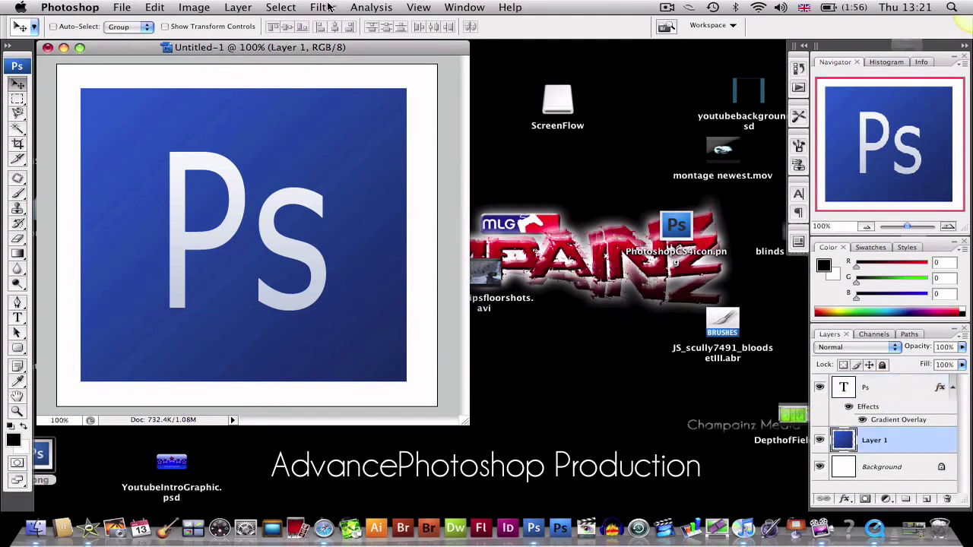
{"action": "left_click", "coordinate": [251, 8]}
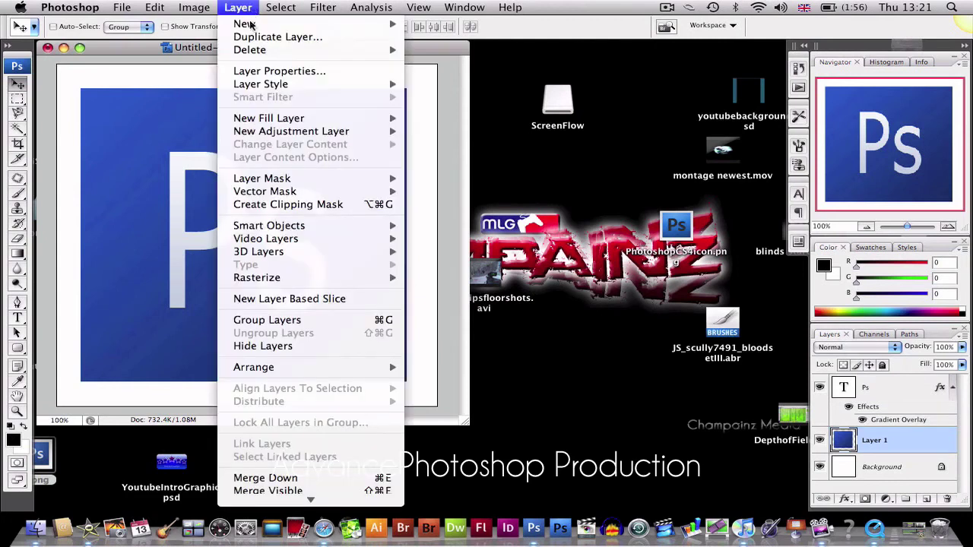
{"action": "mouse_move", "coordinate": [391, 85]}
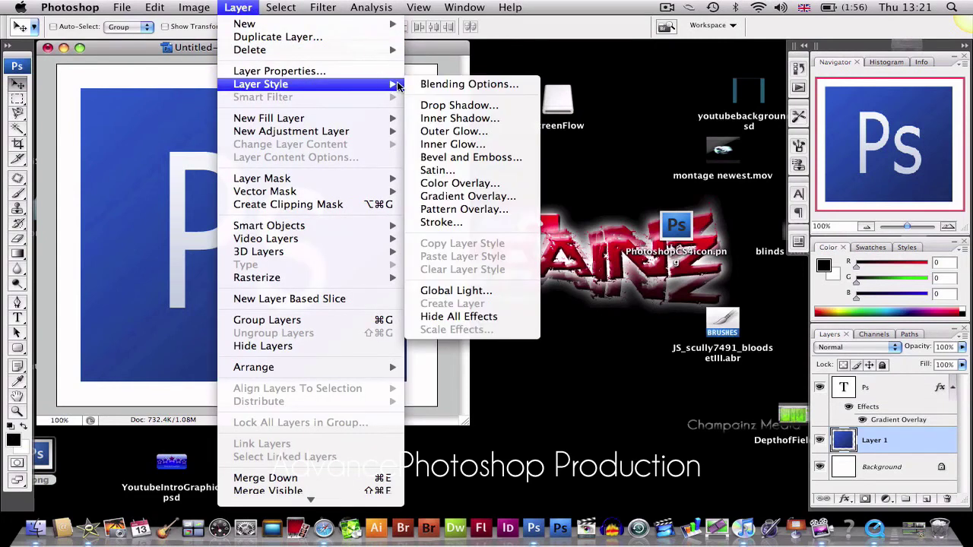
{"action": "left_click", "coordinate": [430, 107]}
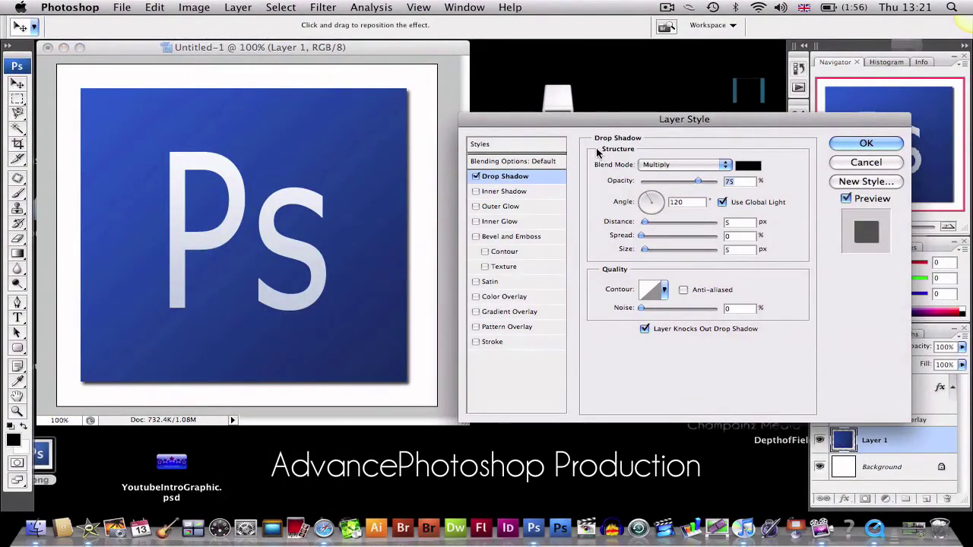
{"action": "left_click", "coordinate": [857, 143]}
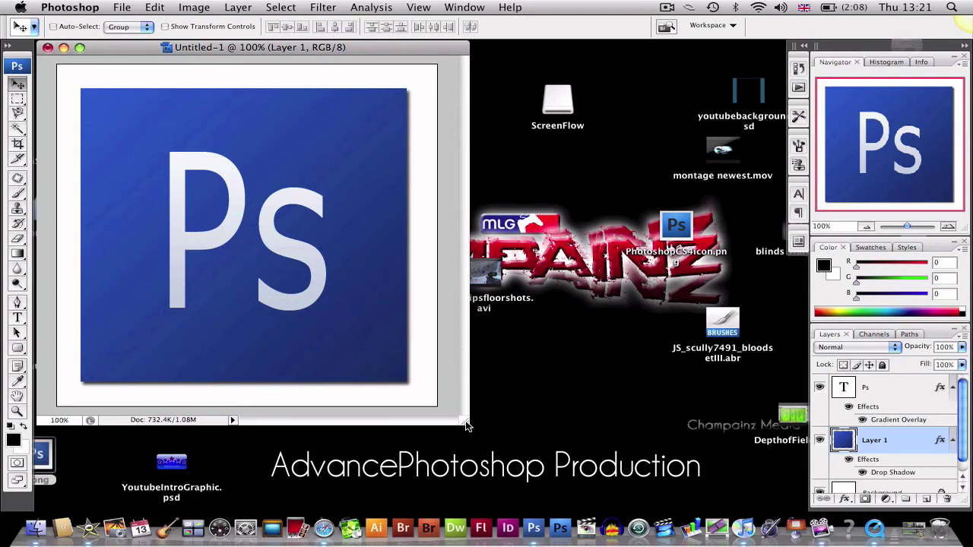
- Load Layer 1's outline as a selection and intersect it with an elliptical marquee across the top
{"action": "left_click_drag", "start_coordinate": [466, 425], "coordinate": [567, 492]}
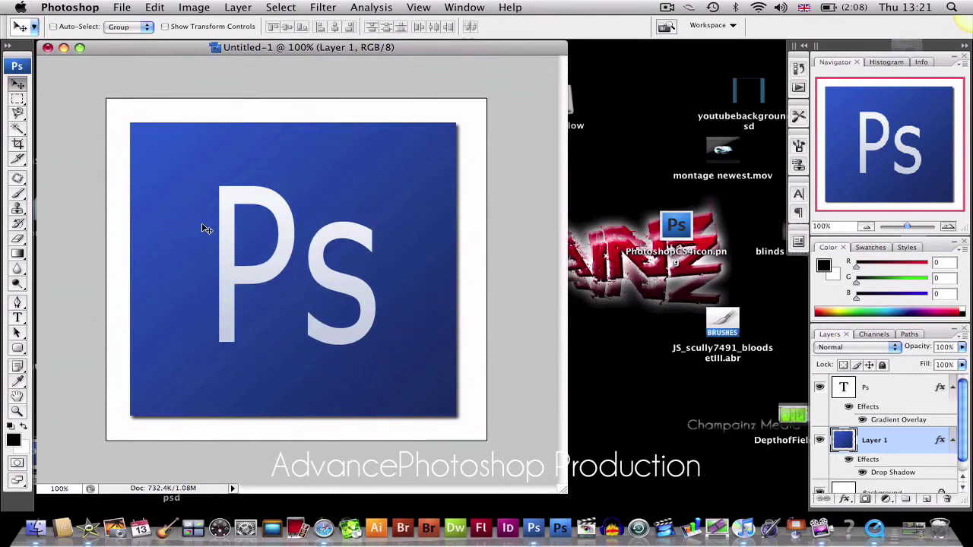
{"action": "key", "text": "z"}
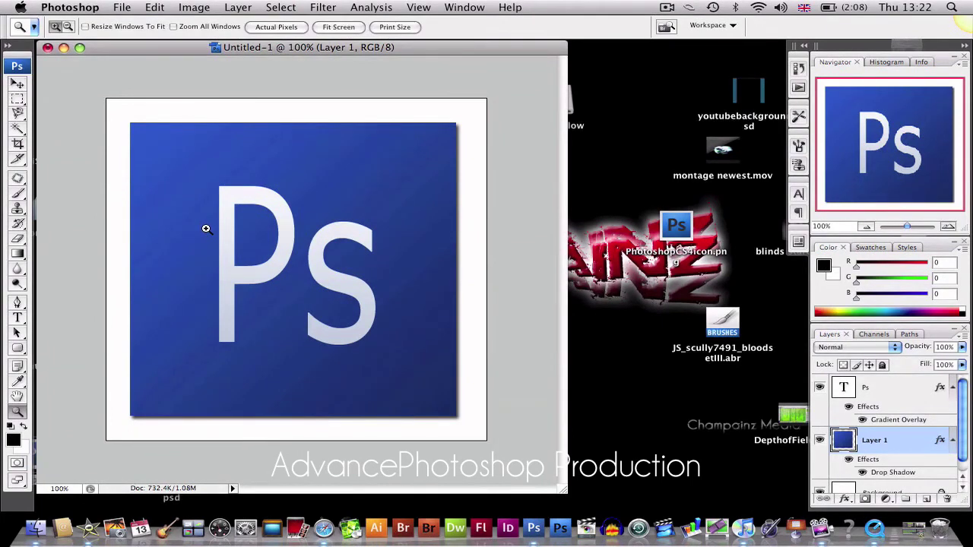
{"action": "key", "text": "alt"}
{"action": "left_click", "coordinate": [206, 229], "text": "alt"}
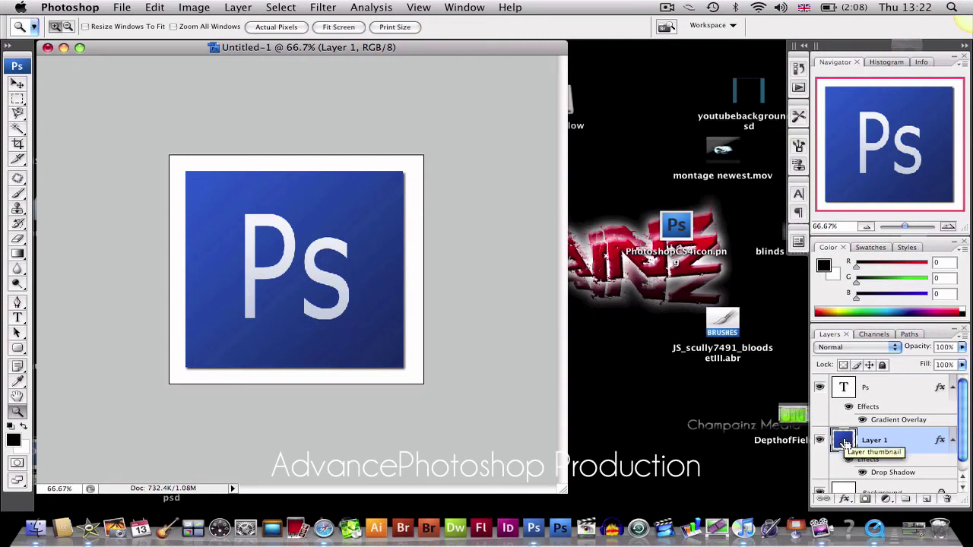
{"action": "left_click", "coordinate": [844, 441], "text": "super"}
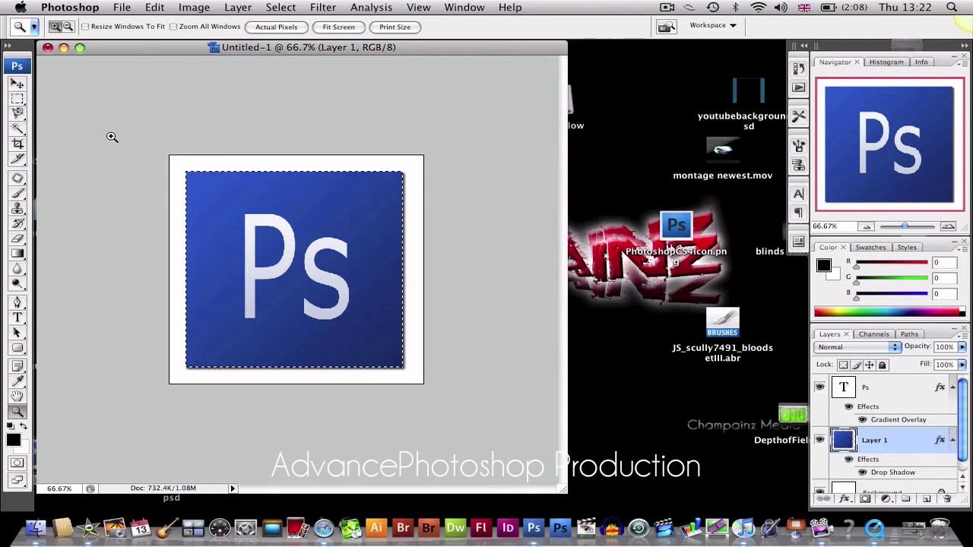
{"action": "left_click", "coordinate": [17, 99]}
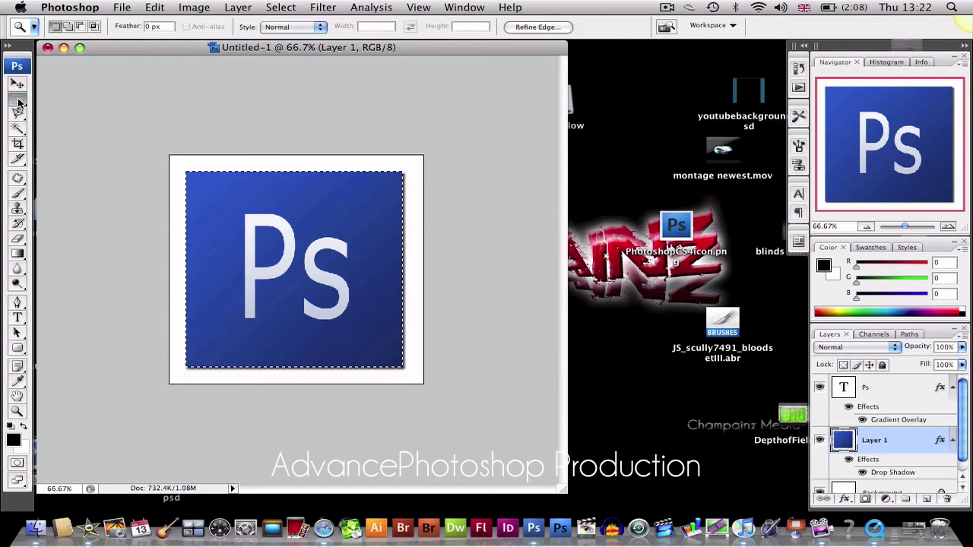
{"action": "left_click", "coordinate": [48, 111]}
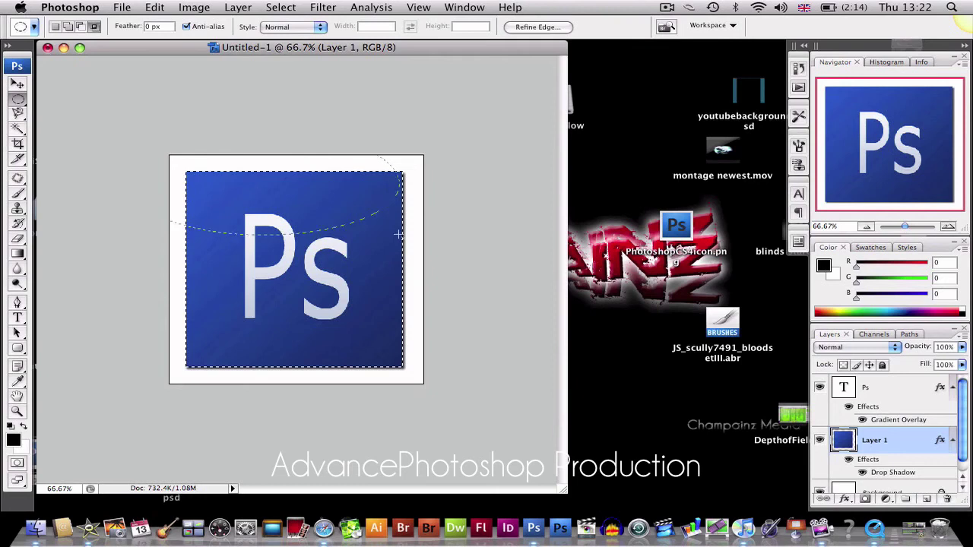
{"action": "left_click_drag", "start_coordinate": [398, 235], "coordinate": [472, 255]}
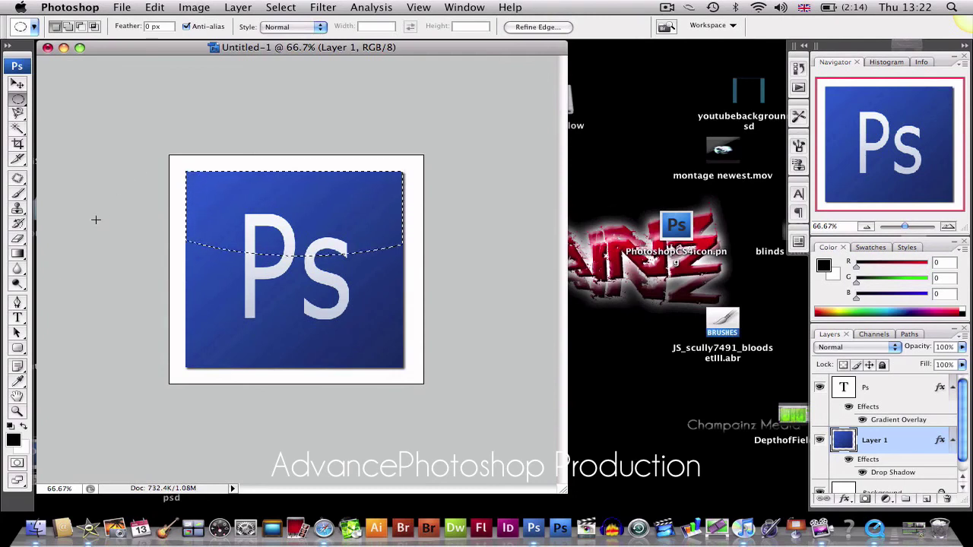
- Make the Gradient tool a Foreground to Transparent blend whose start stop is white (ffffff)
{"action": "left_click", "coordinate": [19, 253]}
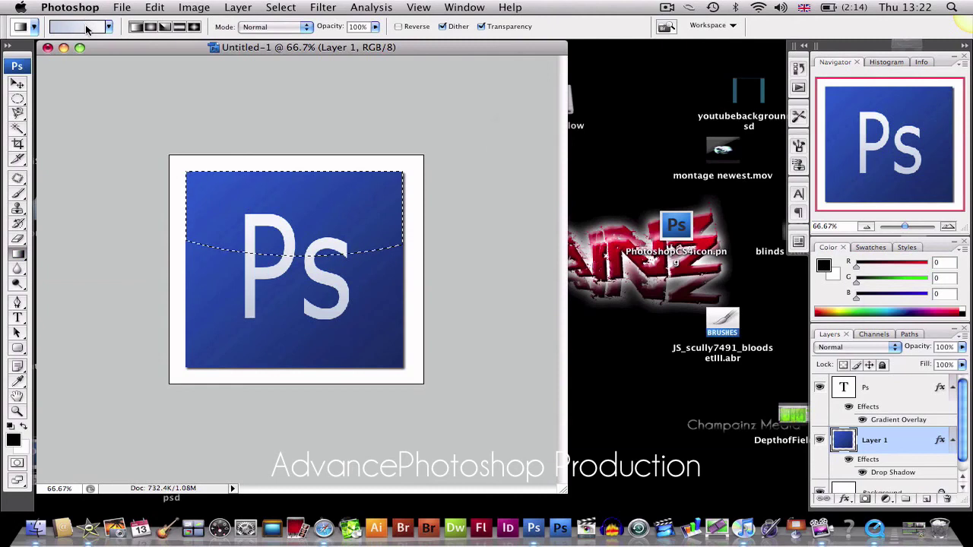
{"action": "left_click", "coordinate": [86, 28]}
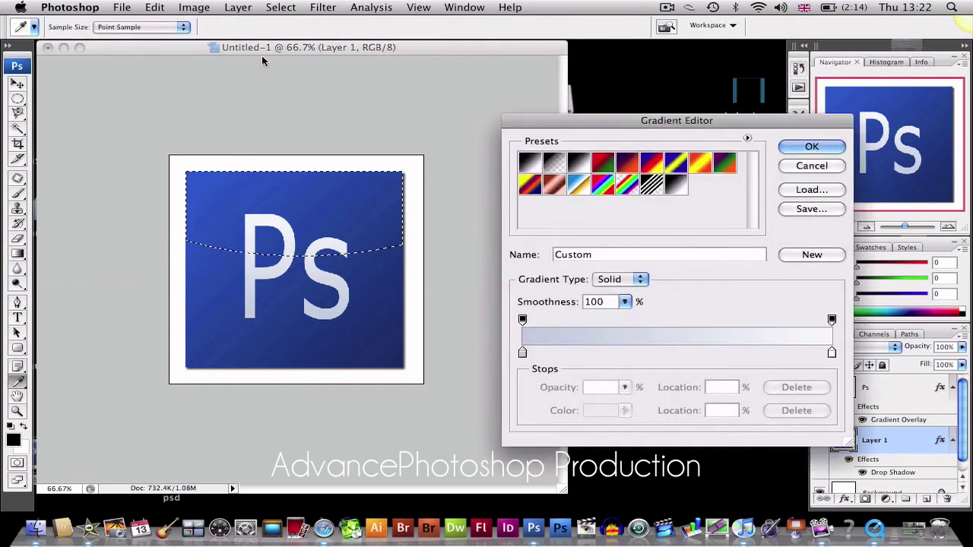
{"action": "left_click", "coordinate": [553, 161]}
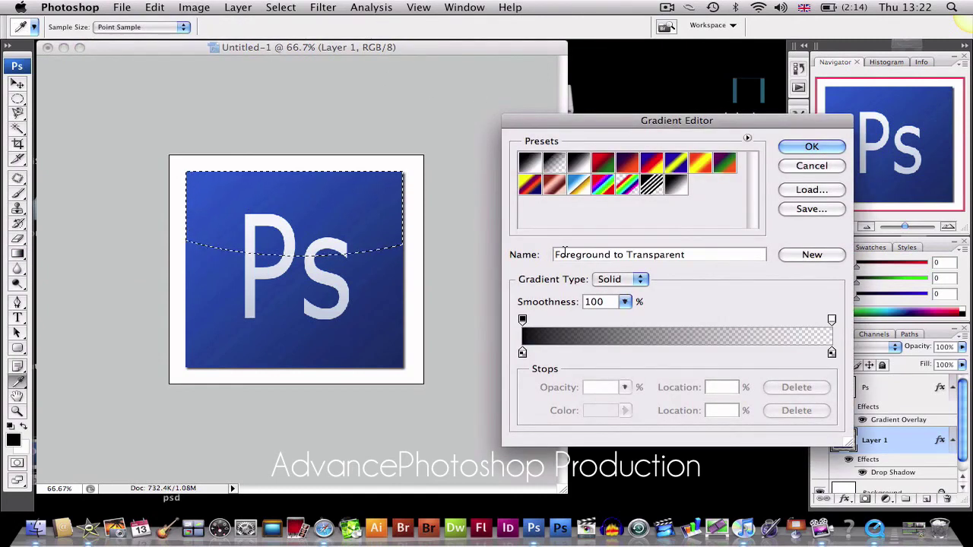
{"action": "double_click", "coordinate": [522, 353]}
{"action": "left_click", "coordinate": [389, 153]}
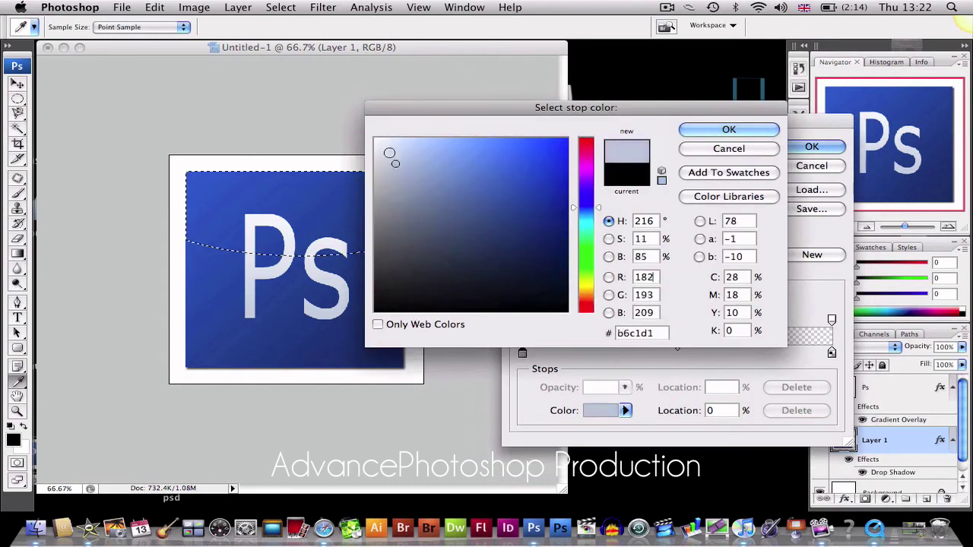
{"action": "left_click_drag", "start_coordinate": [389, 154], "coordinate": [358, 125]}
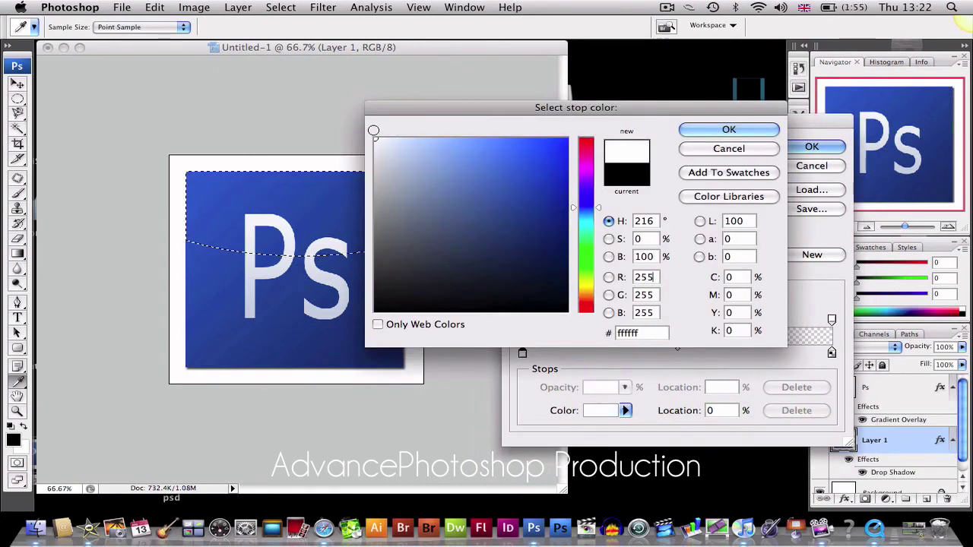
{"action": "left_click", "coordinate": [729, 130]}
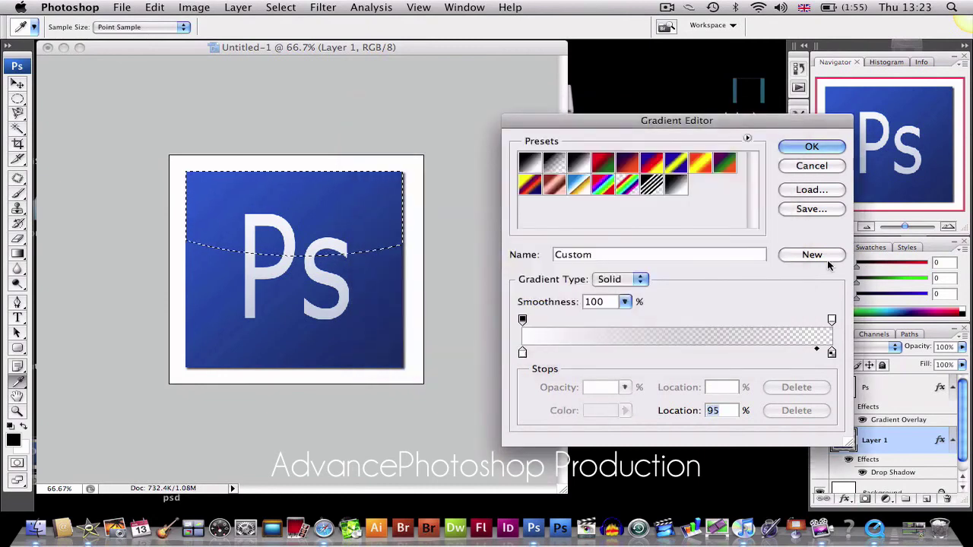
{"action": "left_click", "coordinate": [824, 148]}
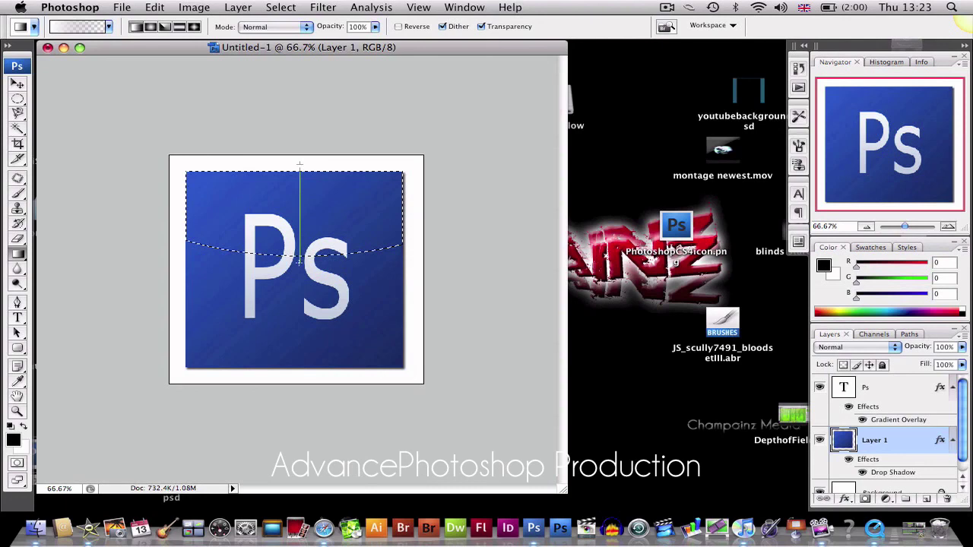
- Drag a downward white fade across the curved top selection, deselect, and zoom back to 100%
{"action": "left_click_drag", "start_coordinate": [299, 260], "coordinate": [299, 261]}
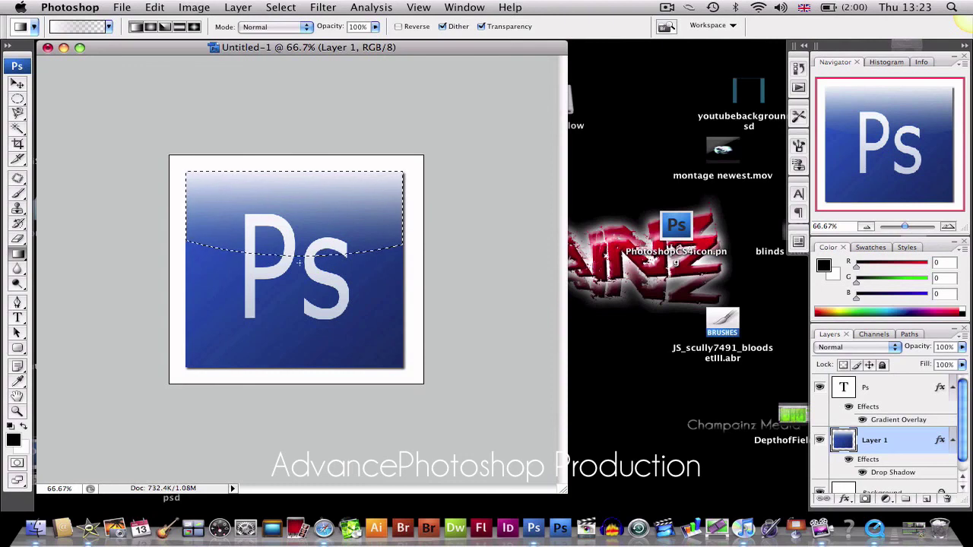
{"action": "left_click", "coordinate": [21, 88]}
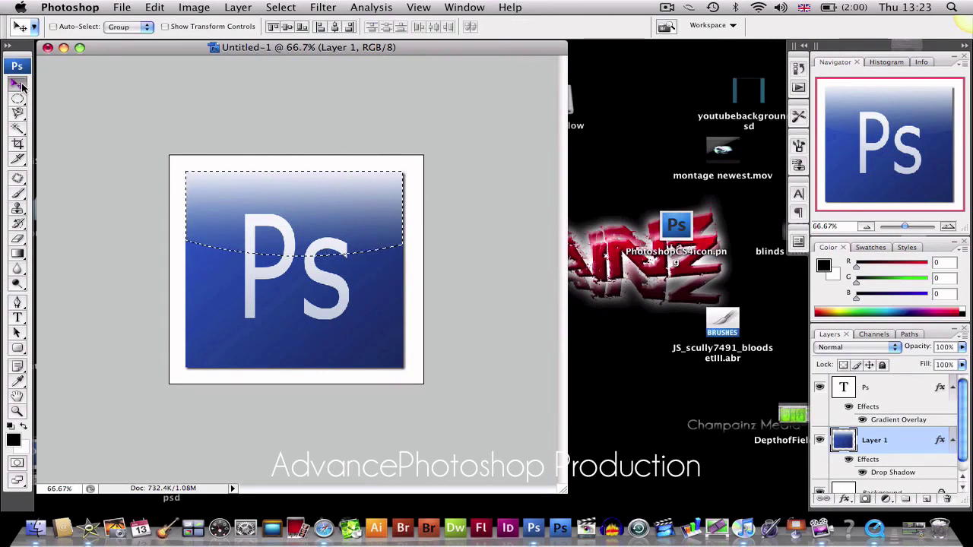
{"action": "key", "text": "super+d"}
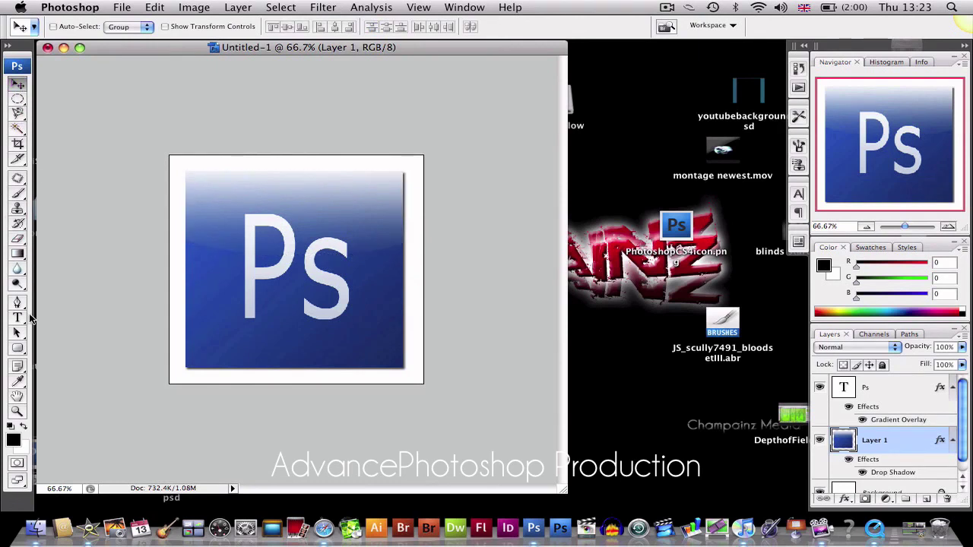
{"action": "key", "text": "z"}
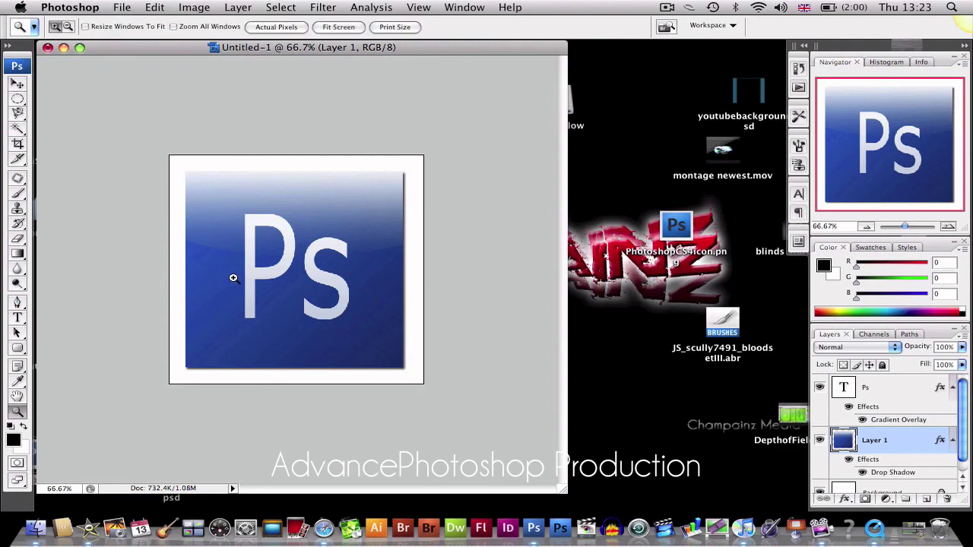
{"action": "left_click", "coordinate": [263, 278]}
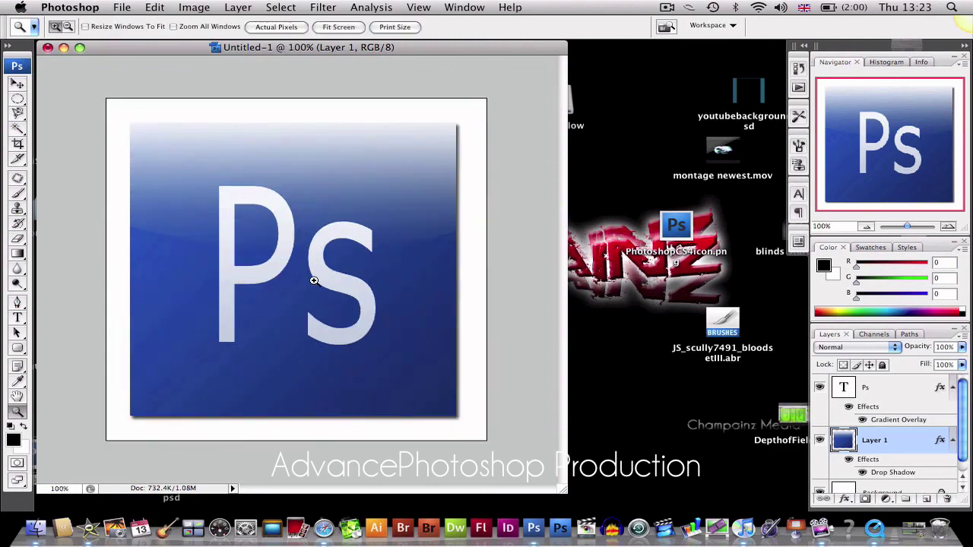